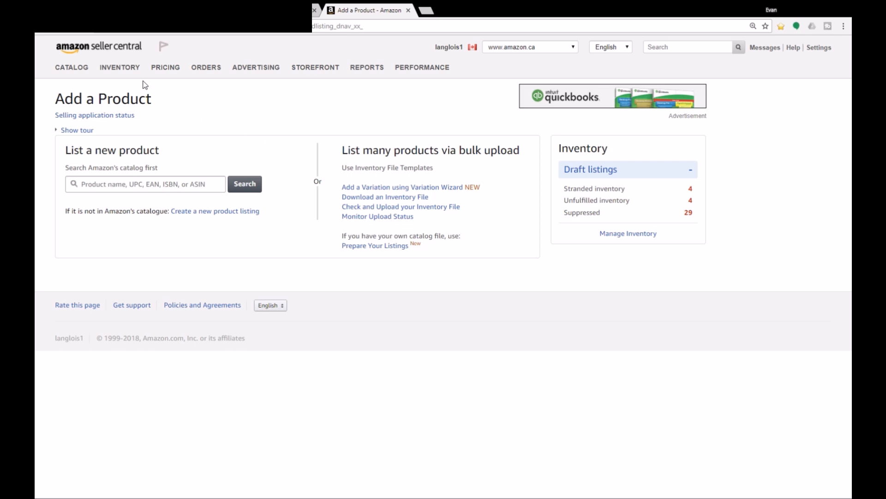
{"action": "mouse_move", "coordinate": [135, 75]}
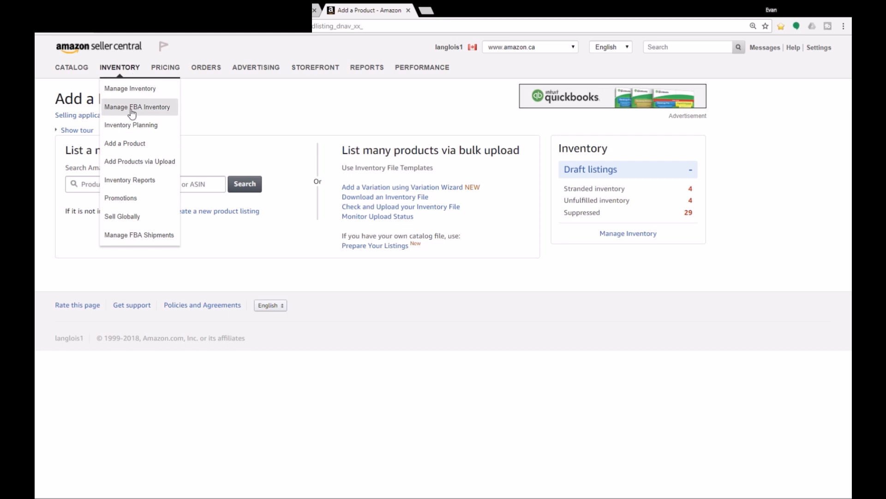
{"action": "left_click", "coordinate": [127, 146]}
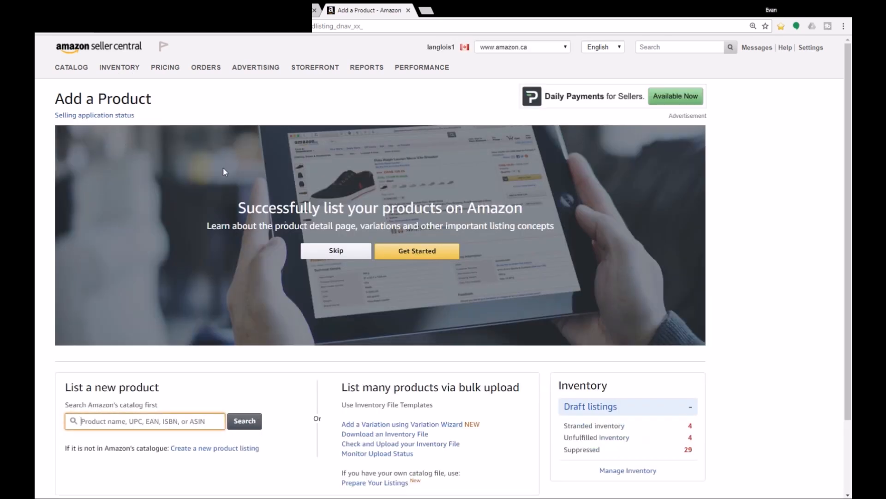
{"action": "scroll", "coordinate": [236, 182], "scroll_direction": "down", "scroll_amount": 2}
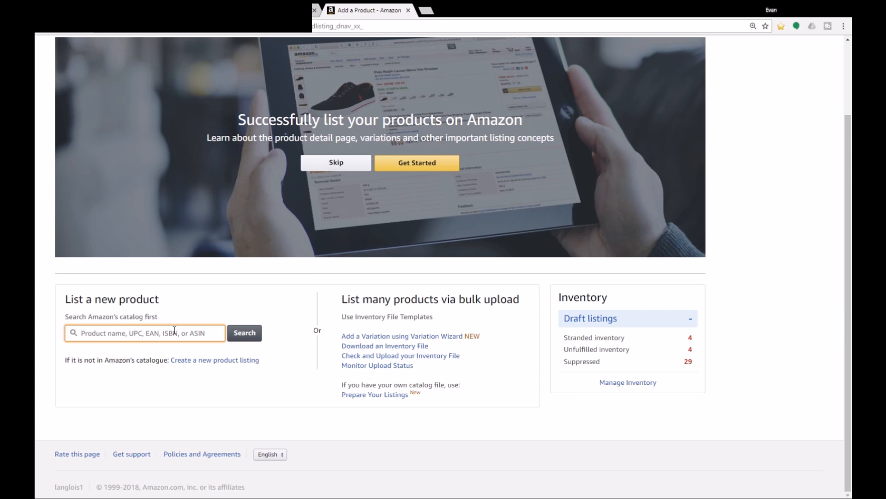
{"action": "type", "text": "014468000120"}
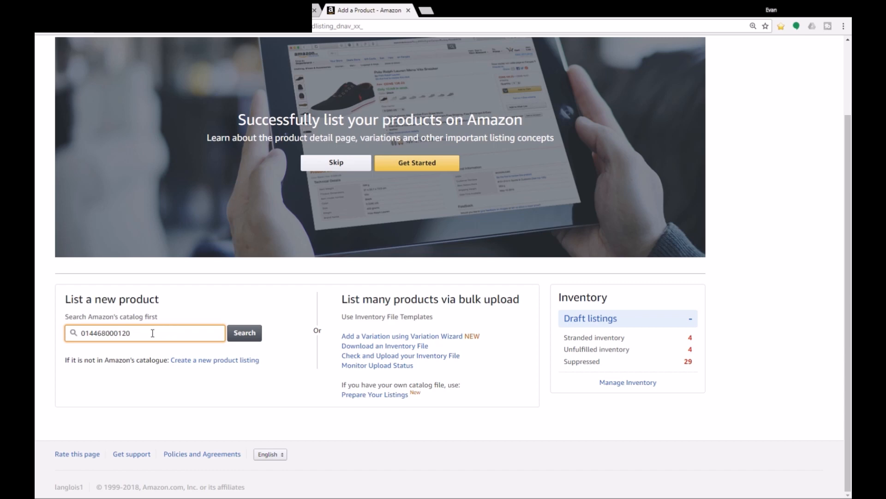
{"action": "left_click", "coordinate": [253, 338]}
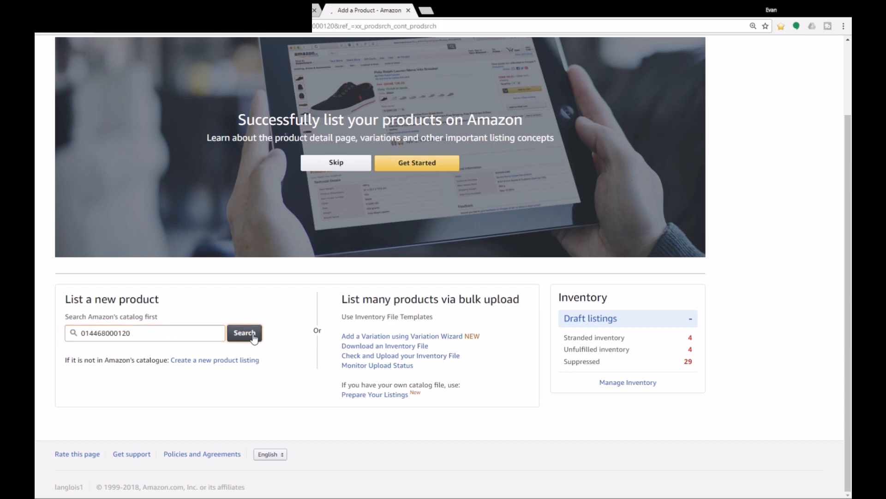
- Start a new offer for the Spy Alley S-2 Simply Suspects Game from the search results
{"action": "scroll", "coordinate": [253, 337], "scroll_direction": "down", "scroll_amount": 2}
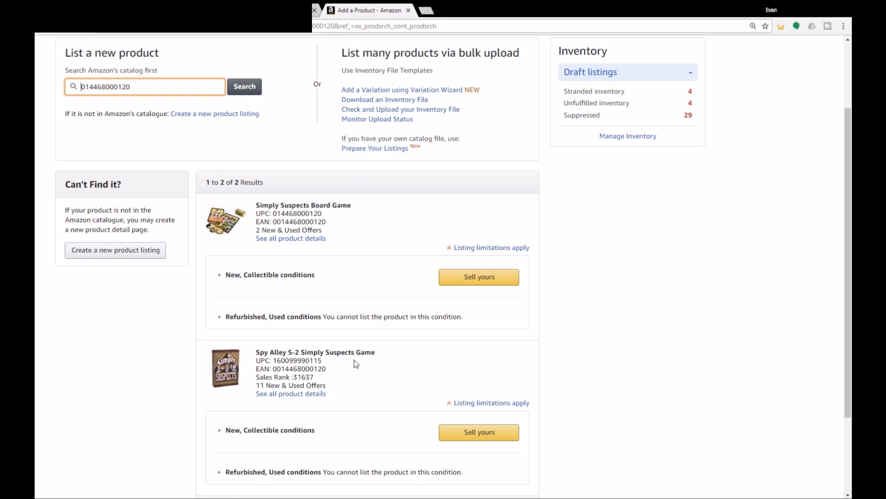
{"action": "scroll", "coordinate": [370, 391], "scroll_direction": "down", "scroll_amount": 1}
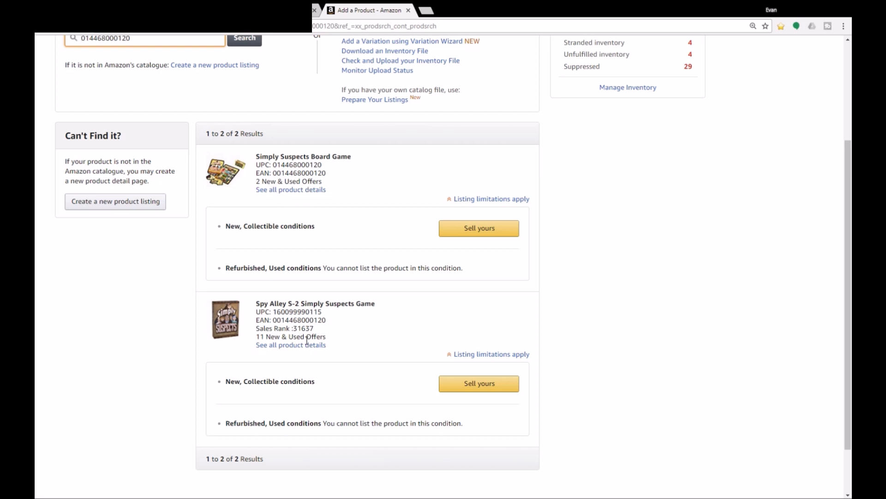
{"action": "scroll", "coordinate": [308, 329], "scroll_direction": "down", "scroll_amount": 1}
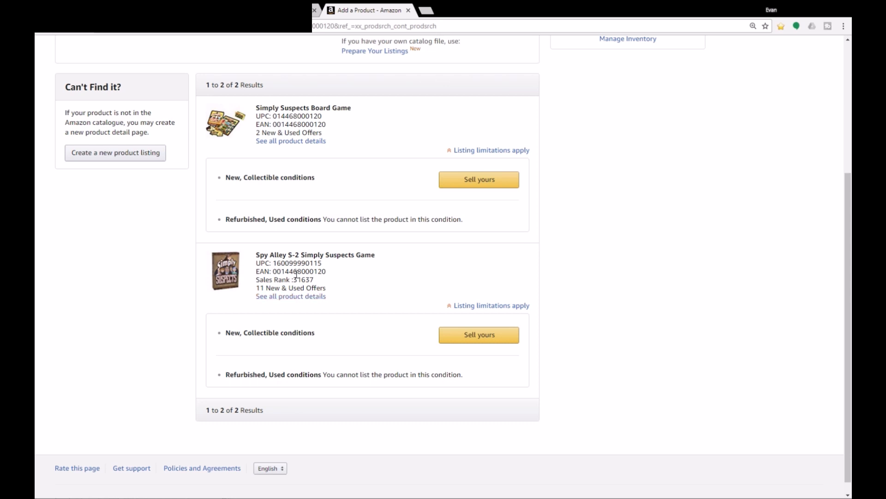
{"action": "left_click", "coordinate": [479, 337]}
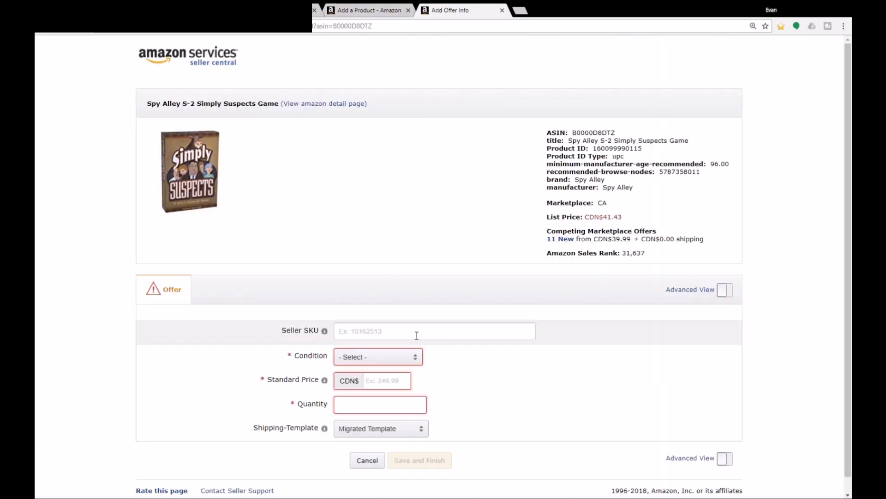
- Set the offer's condition to Collectible - Very Good, standard price to CDN$ 34.99 and quantity to 1
{"action": "left_click", "coordinate": [388, 361]}
{"action": "left_click", "coordinate": [395, 380]}
{"action": "left_click", "coordinate": [387, 381]}
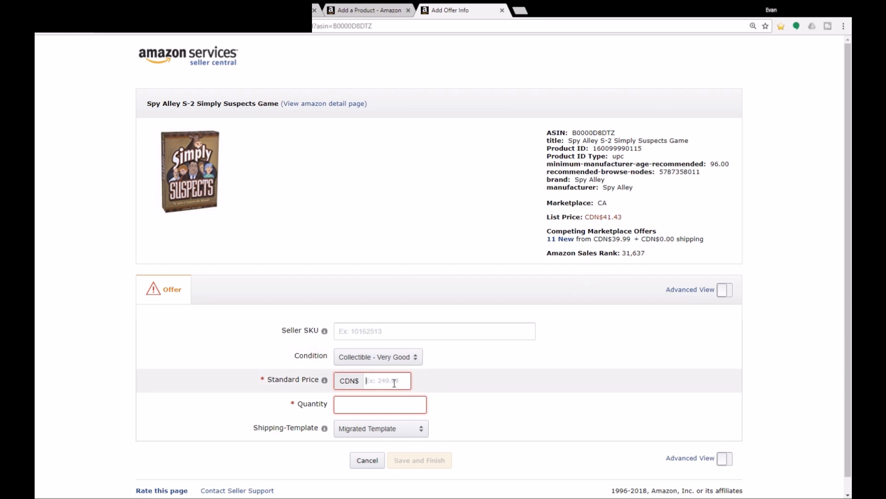
{"action": "left_click", "coordinate": [393, 385]}
{"action": "type", "text": "34.99"}
{"action": "left_click", "coordinate": [418, 404]}
{"action": "type", "text": "1"}
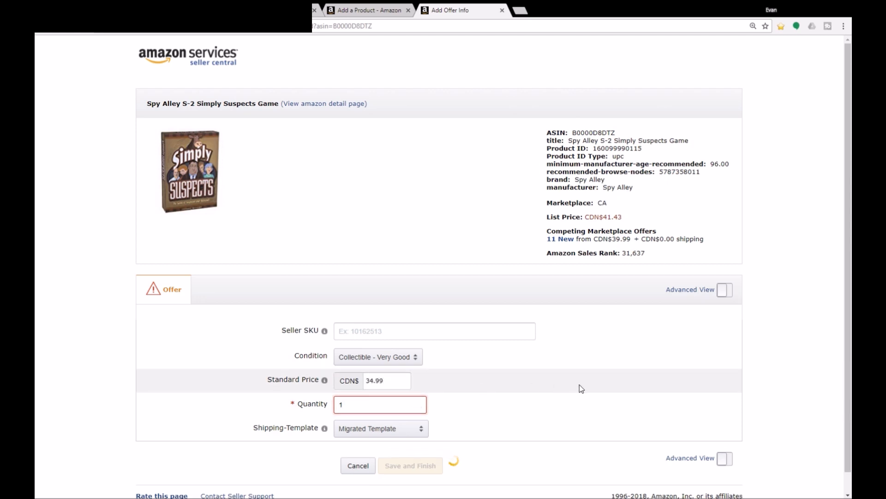
- Enable Advanced View and enter the condition note "PIECES ARE COMPLETE AND IN REALLY GOOD CONDITION. SEE PHOTOS FOR DETAILS. FAST SHIPPING!!!"
{"action": "left_click", "coordinate": [725, 290]}
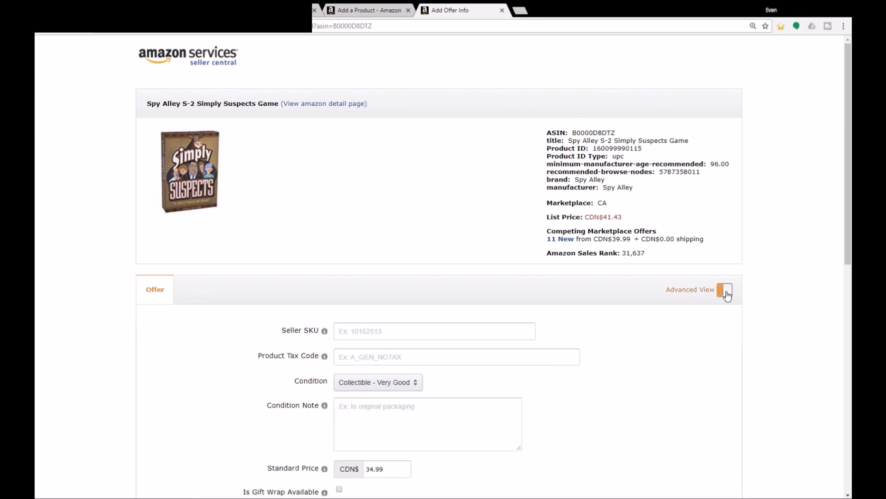
{"action": "scroll", "coordinate": [719, 341], "scroll_direction": "down", "scroll_amount": 4}
{"action": "left_click", "coordinate": [468, 229]}
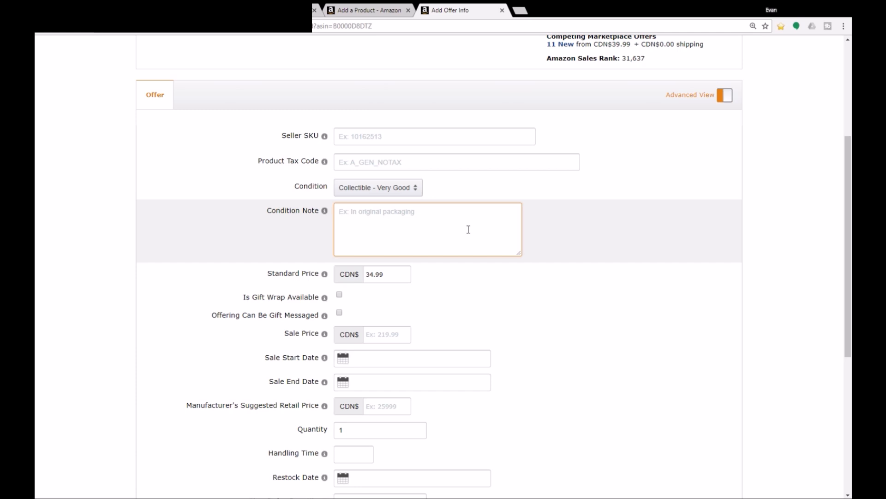
{"action": "type", "text": "PIECES ARE COMPLETE A"}
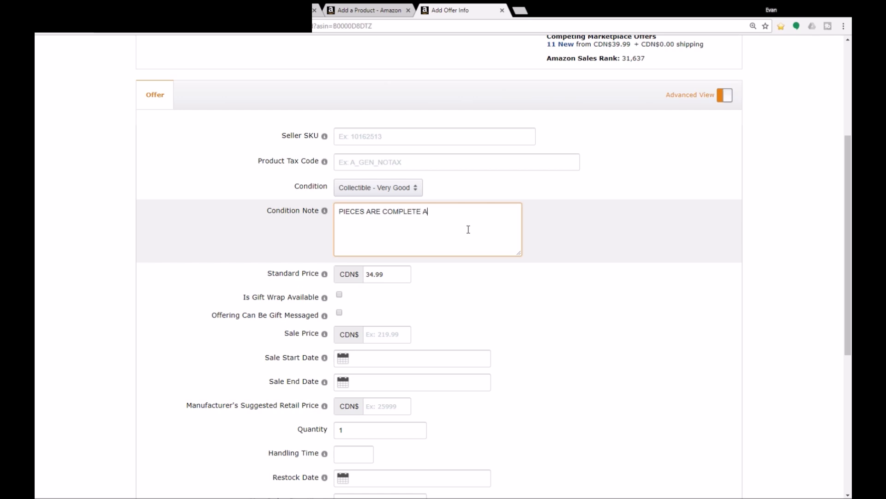
{"action": "type", "text": "ND IN REALLY GOOD CONDITION"}
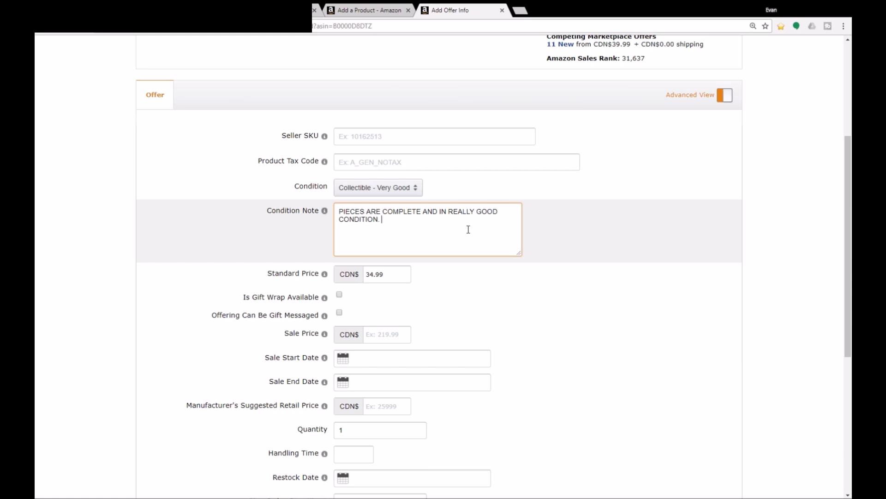
{"action": "type", "text": ". SEE PHOTOS FOR DETAILS. FAST SHIPPING!!!"}
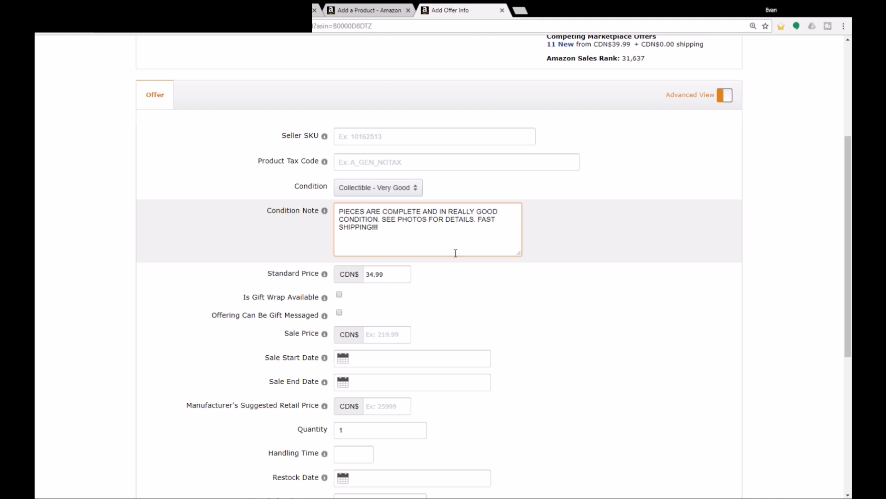
- Set the offer's fulfilment channel so that Amazon ships the item and provides its customer service
{"action": "scroll", "coordinate": [459, 255], "scroll_direction": "down", "scroll_amount": 3}
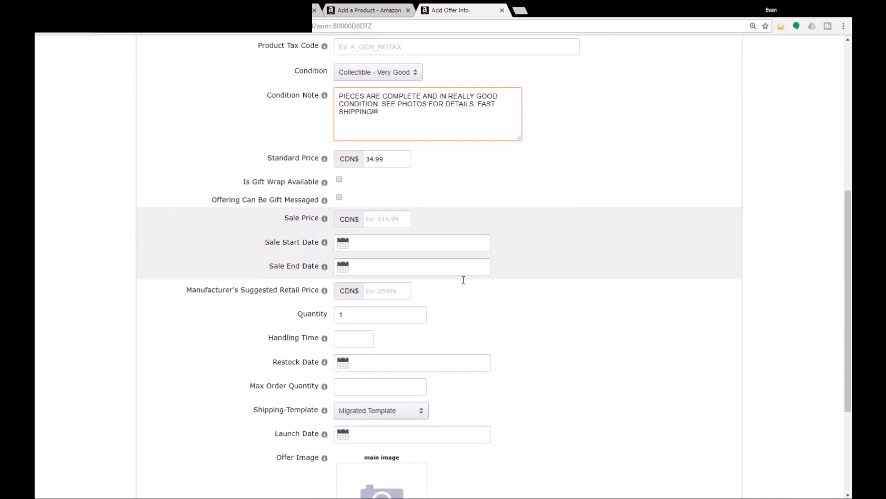
{"action": "scroll", "coordinate": [463, 279], "scroll_direction": "down", "scroll_amount": 3}
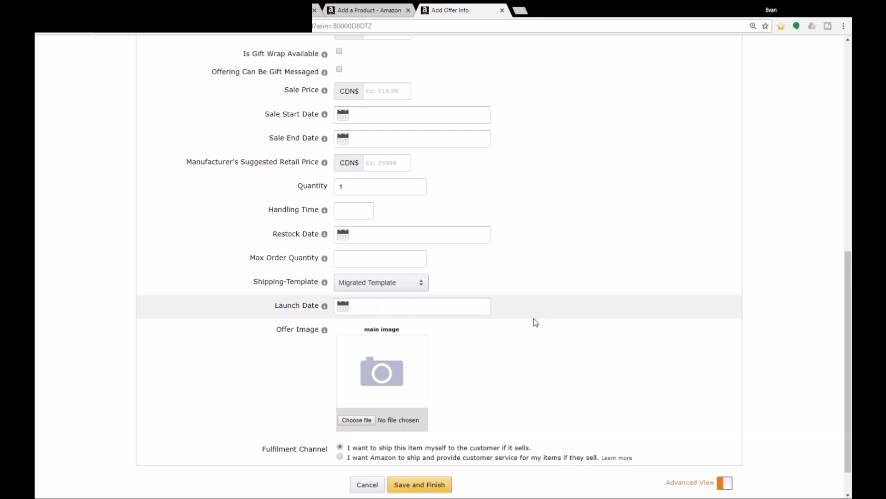
{"action": "scroll", "coordinate": [536, 318], "scroll_direction": "up", "scroll_amount": 5}
{"action": "scroll", "coordinate": [487, 263], "scroll_direction": "down", "scroll_amount": 4}
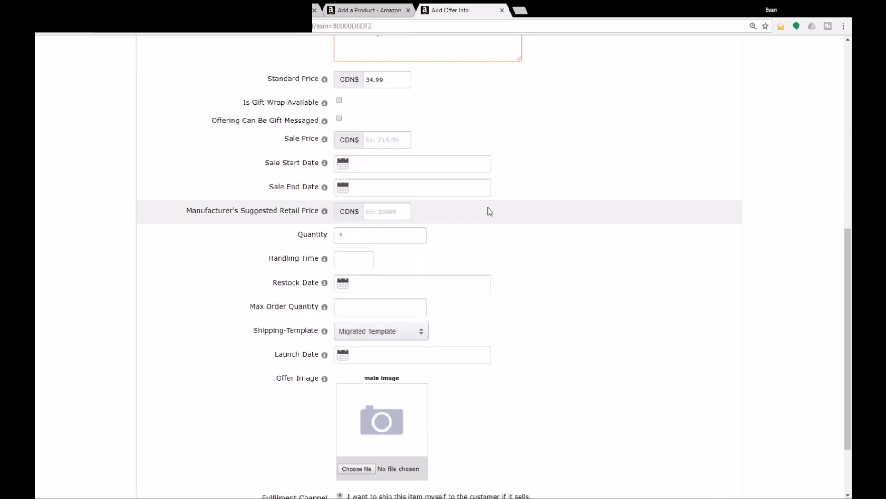
{"action": "scroll", "coordinate": [536, 388], "scroll_direction": "down", "scroll_amount": 2}
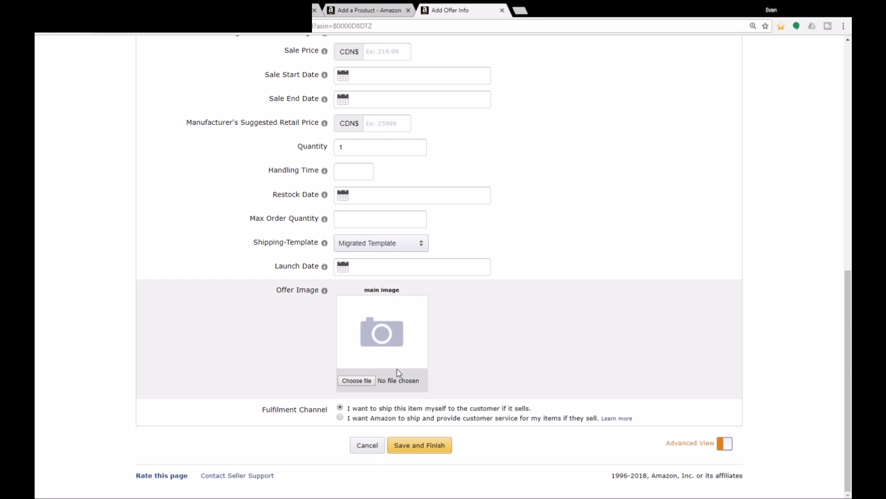
{"action": "left_click", "coordinate": [340, 417]}
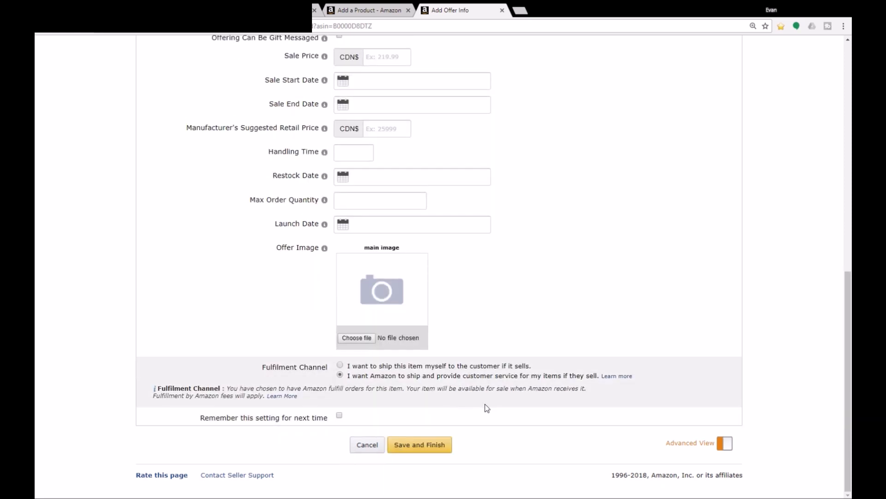
- Review and save the completed offer, and proceed with converting its SKU to Fulfilled by Amazon
{"action": "scroll", "coordinate": [447, 415], "scroll_direction": "up", "scroll_amount": 10}
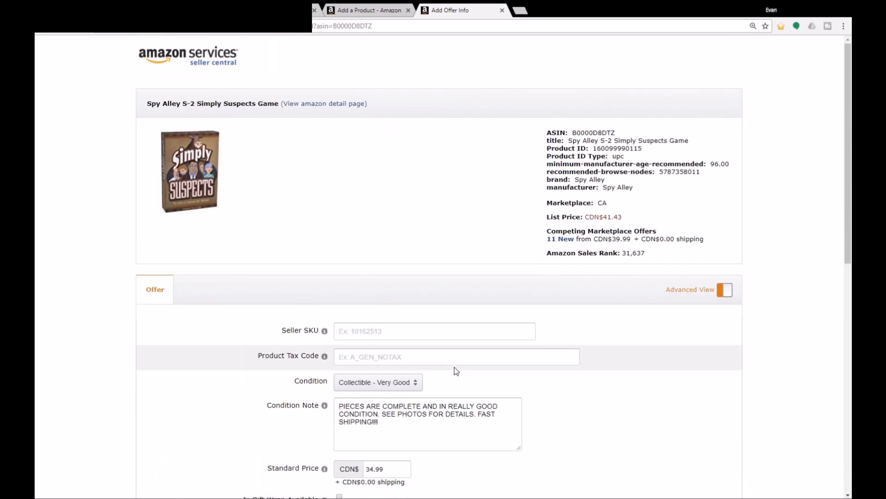
{"action": "scroll", "coordinate": [455, 367], "scroll_direction": "down", "scroll_amount": 4}
{"action": "scroll", "coordinate": [463, 367], "scroll_direction": "up", "scroll_amount": 1}
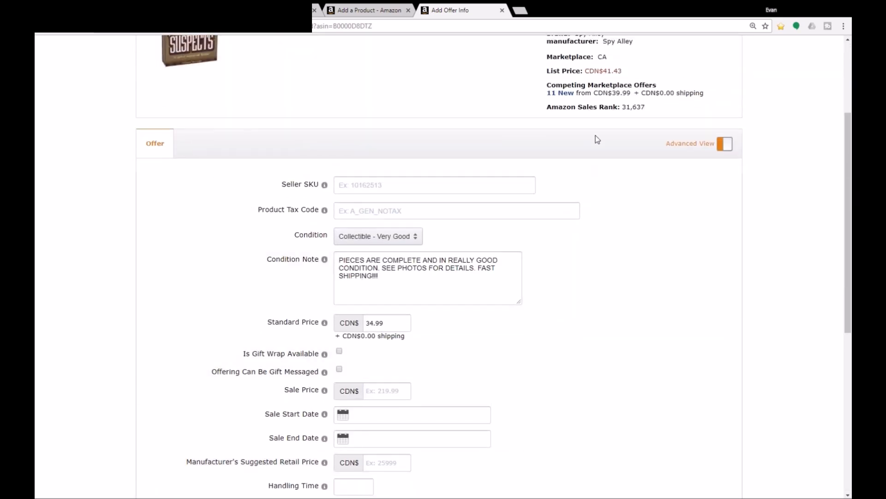
{"action": "scroll", "coordinate": [609, 252], "scroll_direction": "down", "scroll_amount": 7}
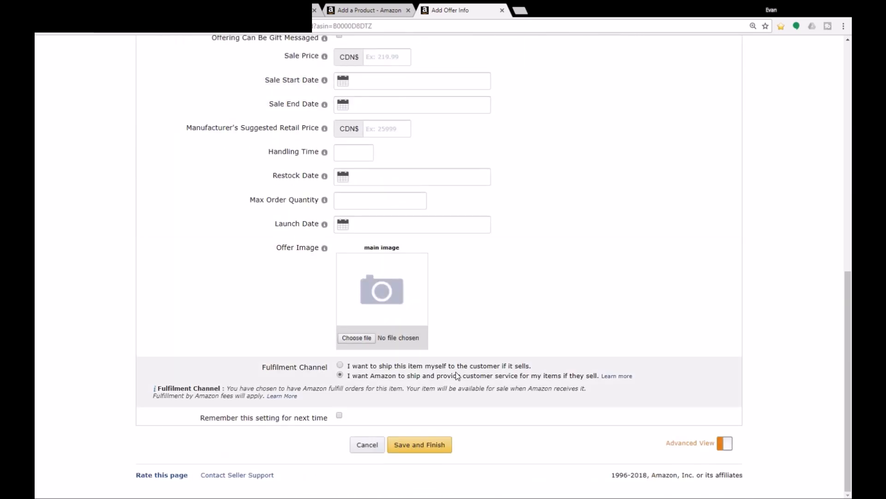
{"action": "left_click", "coordinate": [419, 445]}
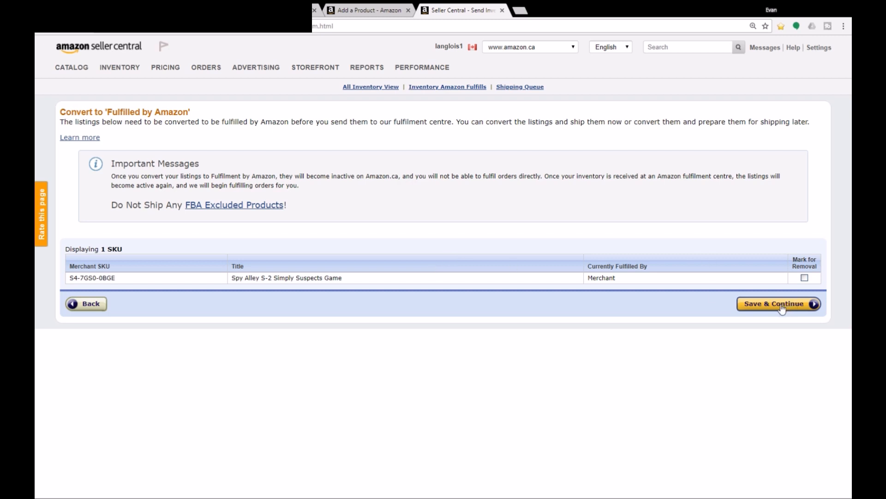
{"action": "left_click", "coordinate": [759, 307]}
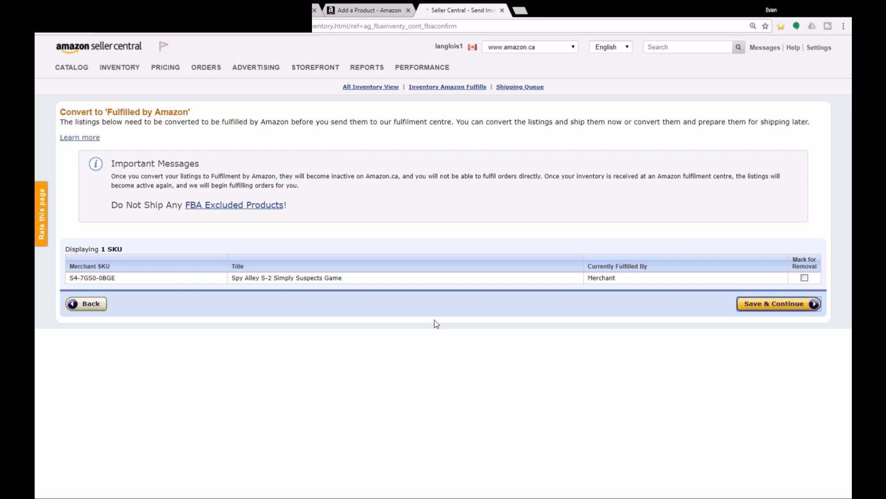
- Try to complete the Fulfilled by Amazon conversion, agreeing to apply labels and answering No to the battery and dangerous goods questions
{"action": "left_click", "coordinate": [326, 280]}
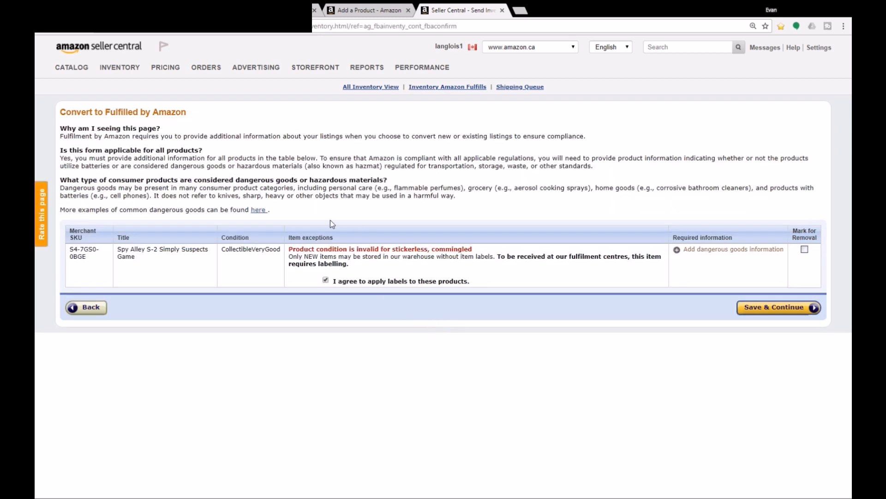
{"action": "left_click", "coordinate": [714, 254]}
{"action": "left_click", "coordinate": [531, 279]}
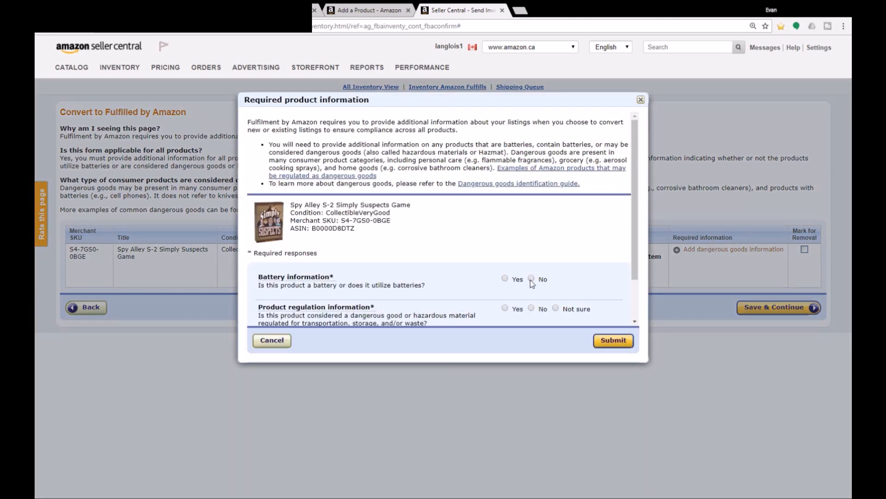
{"action": "left_click", "coordinate": [531, 307]}
{"action": "scroll", "coordinate": [533, 306], "scroll_direction": "down", "scroll_amount": 2}
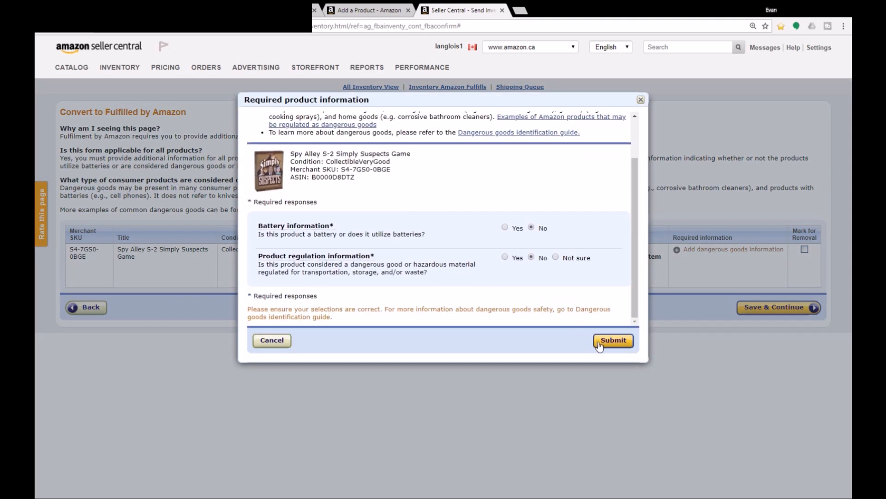
{"action": "left_click", "coordinate": [598, 342]}
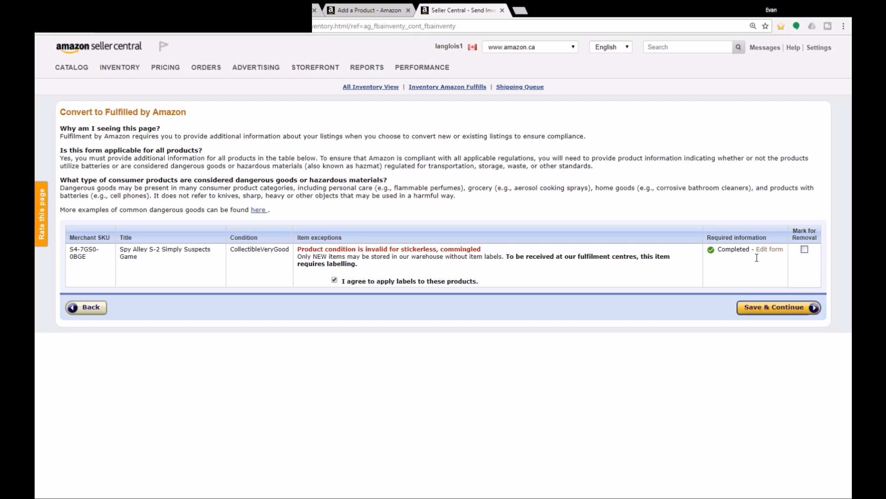
{"action": "left_click", "coordinate": [779, 311]}
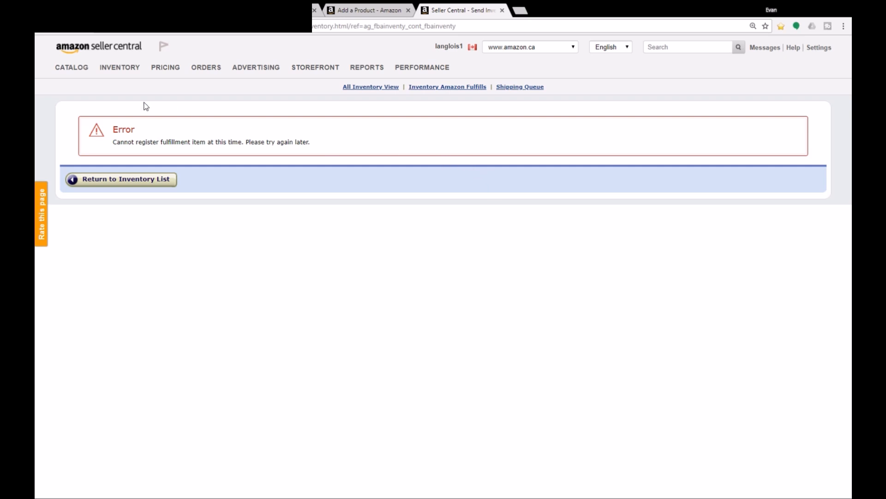
- Select the Spy Alley and Lord of the Rings Trivial Pursuit listings in inventory, change them to Fulfilled by Amazon, and choose to convert and send inventory
{"action": "left_click", "coordinate": [126, 71]}
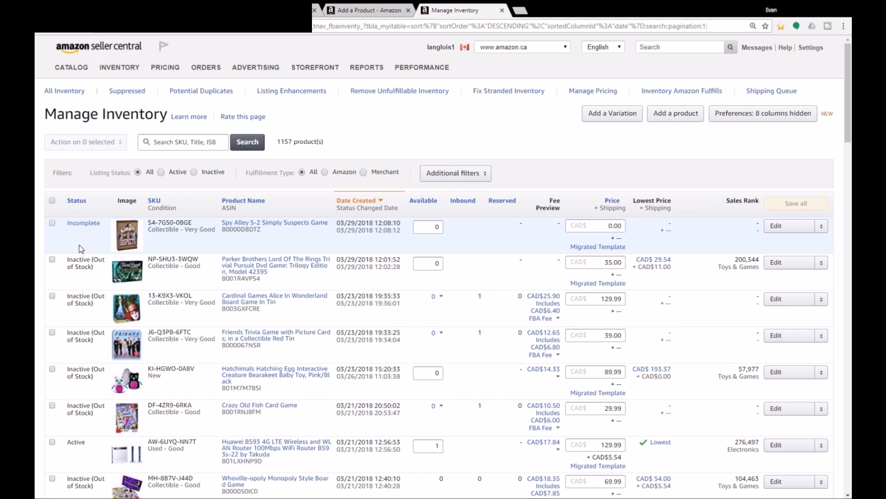
{"action": "left_click", "coordinate": [52, 224]}
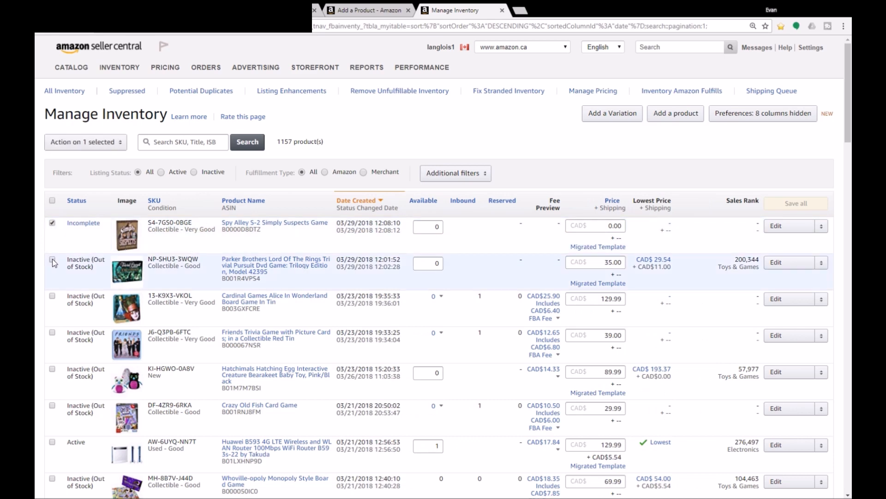
{"action": "left_click", "coordinate": [53, 262]}
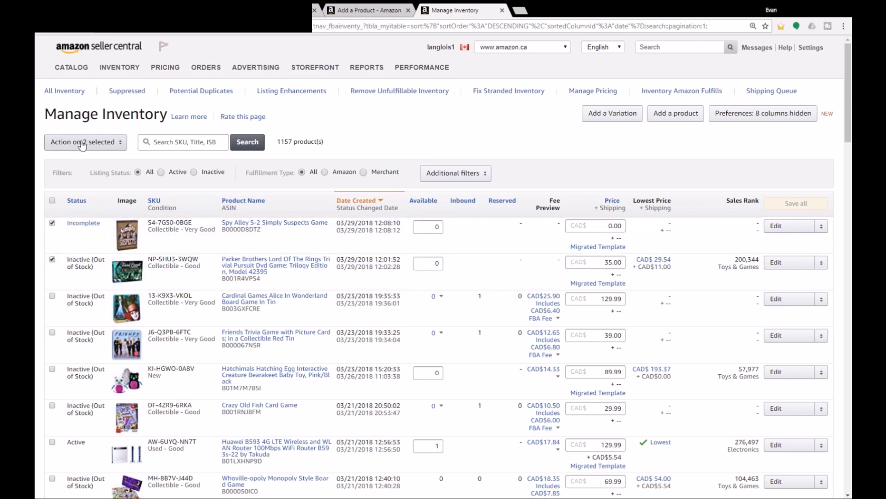
{"action": "left_click", "coordinate": [82, 147]}
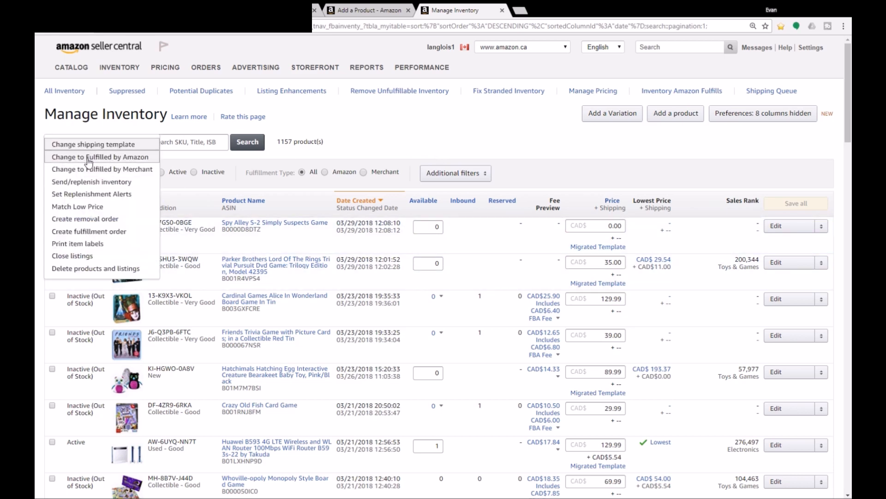
{"action": "left_click", "coordinate": [88, 158]}
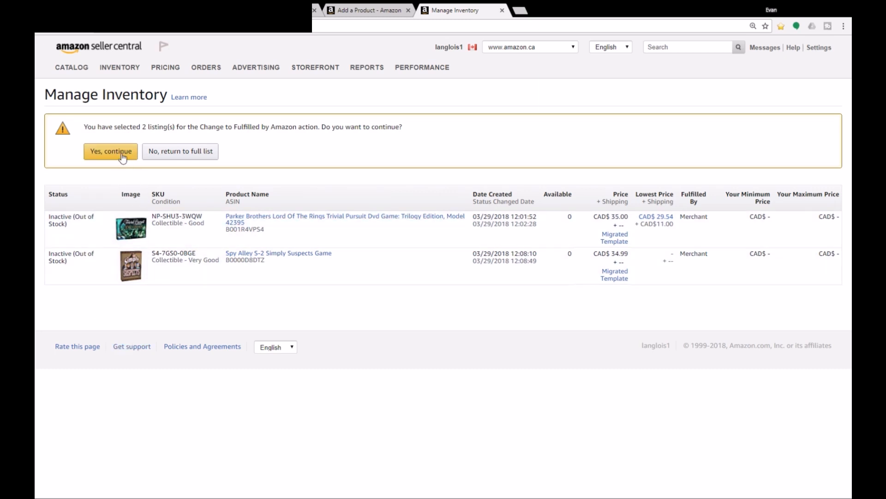
{"action": "left_click", "coordinate": [121, 155]}
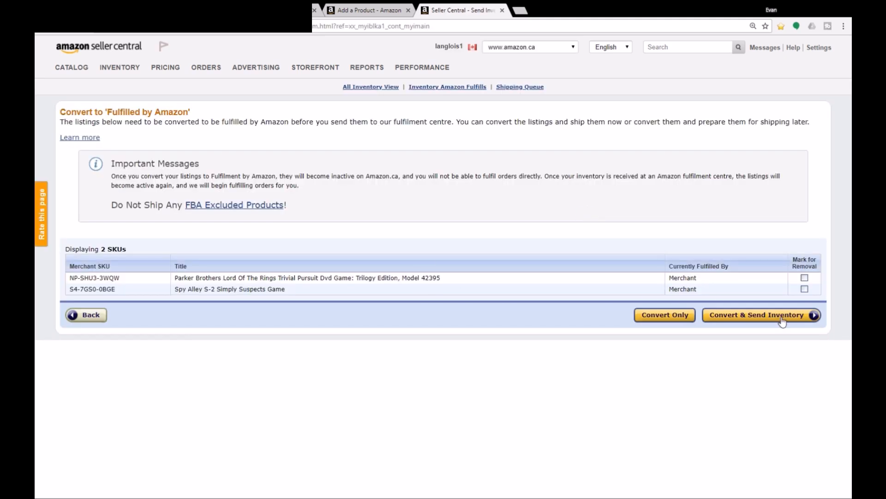
{"action": "left_click", "coordinate": [756, 319]}
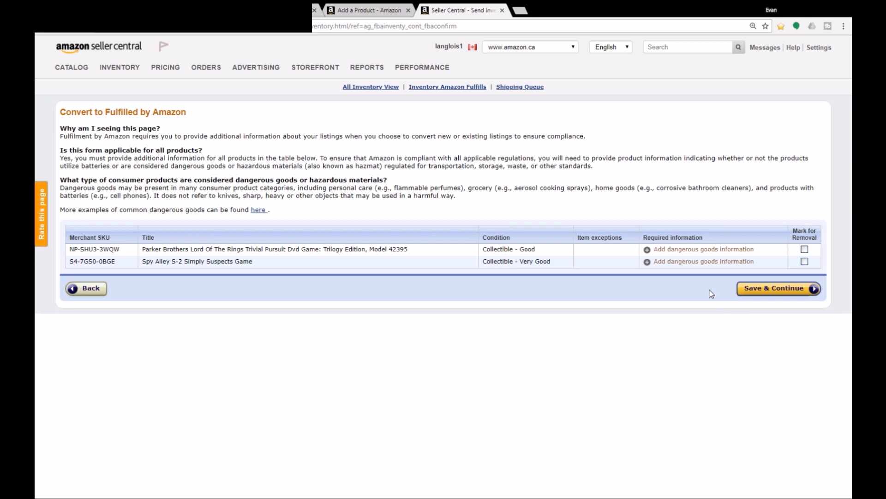
- Answer No to the battery and dangerous goods questions for both games, submit each form, and save the conversion
{"action": "left_click", "coordinate": [696, 251]}
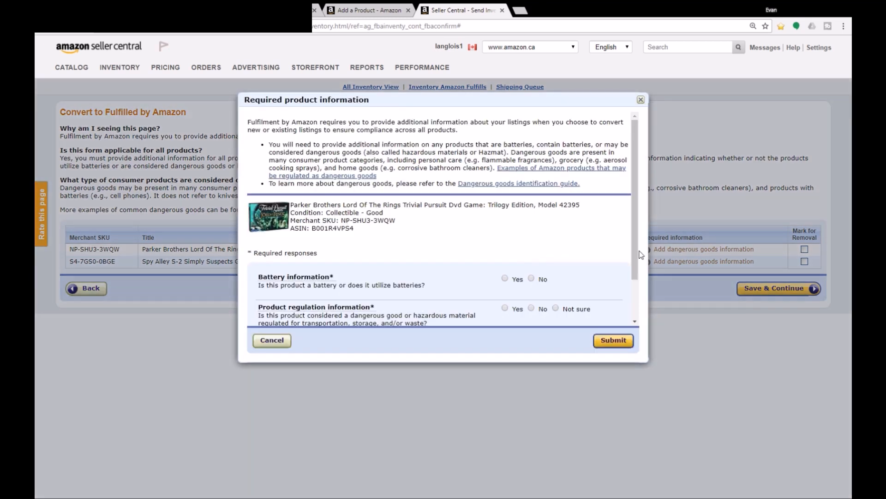
{"action": "left_click", "coordinate": [531, 308]}
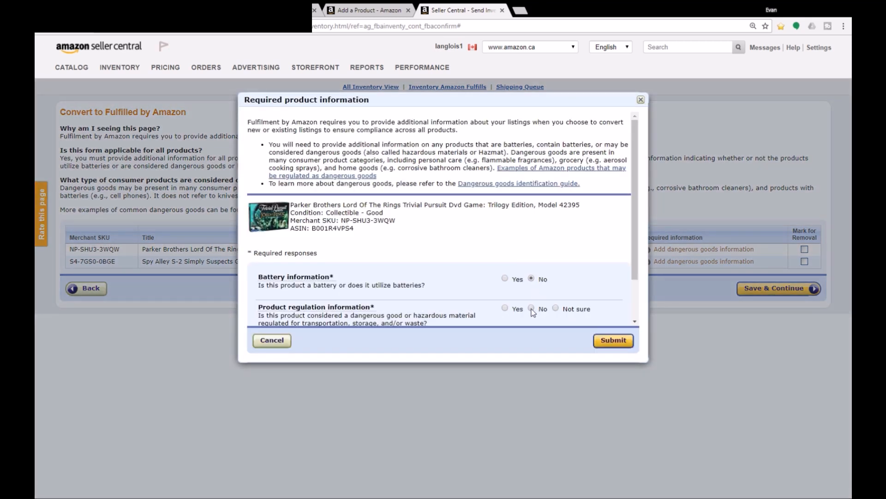
{"action": "left_click", "coordinate": [614, 340]}
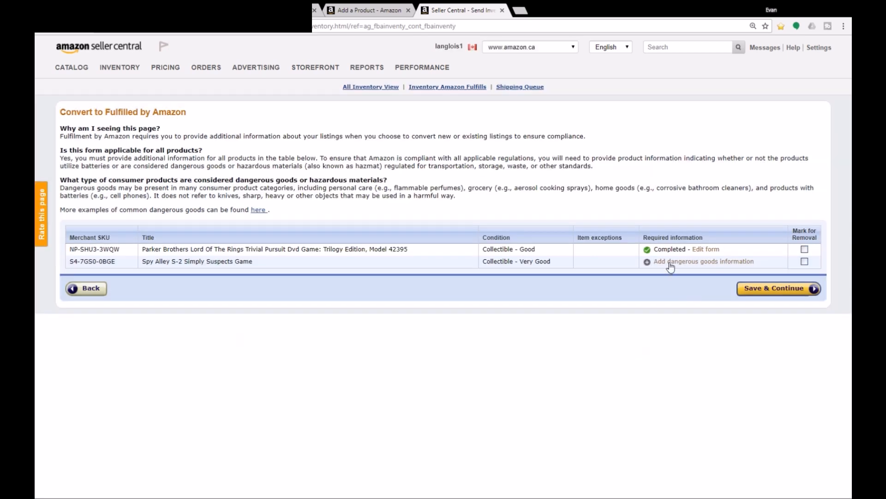
{"action": "left_click", "coordinate": [668, 261]}
{"action": "left_click", "coordinate": [532, 308]}
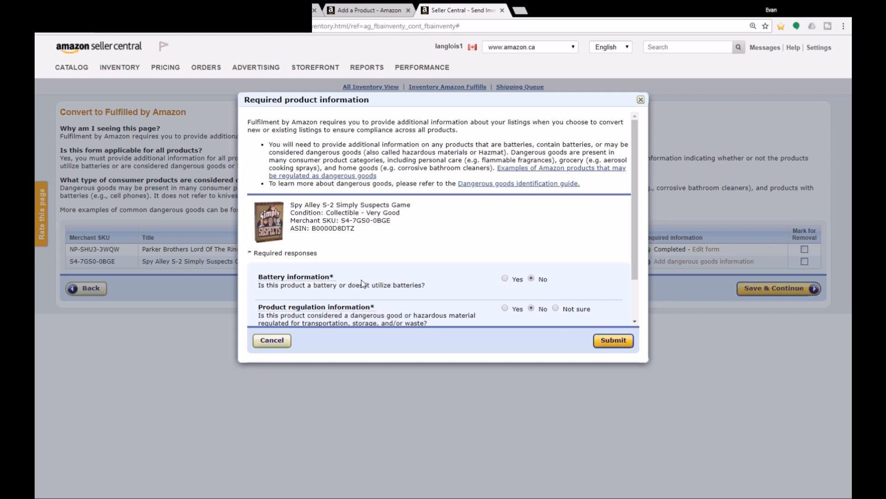
{"action": "left_click", "coordinate": [623, 342]}
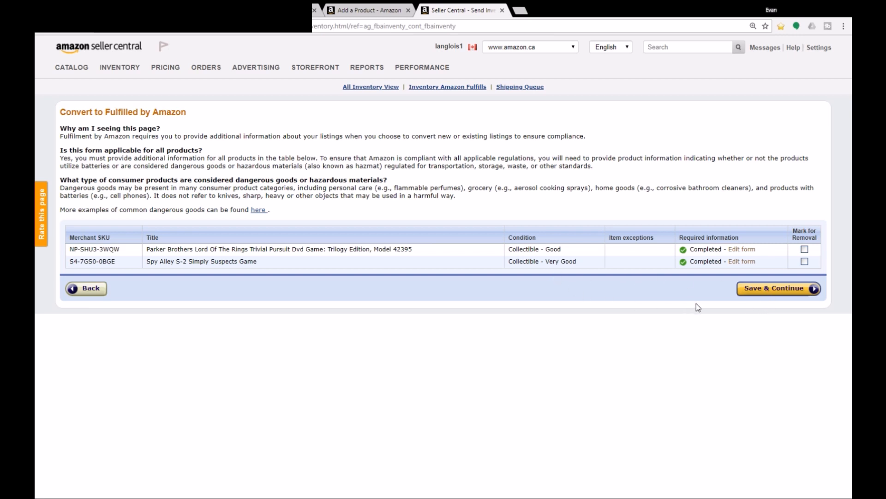
{"action": "left_click", "coordinate": [765, 291]}
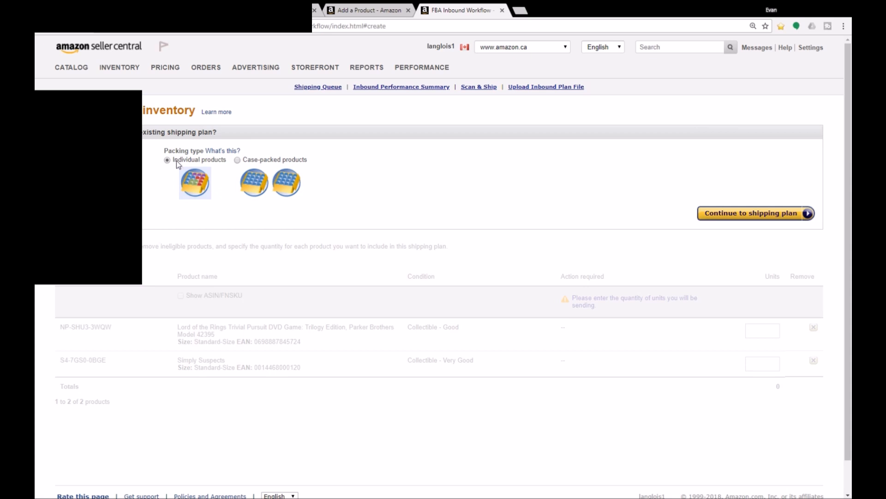
- Continue to a shipping plan for individual products and set the quantity to 1 unit for each of the two games
{"action": "left_click", "coordinate": [779, 214]}
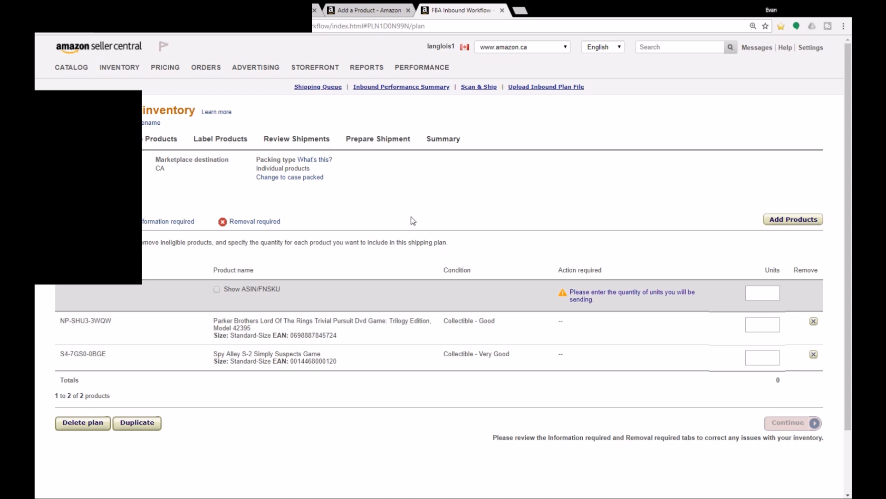
{"action": "scroll", "coordinate": [370, 210], "scroll_direction": "down", "scroll_amount": 1}
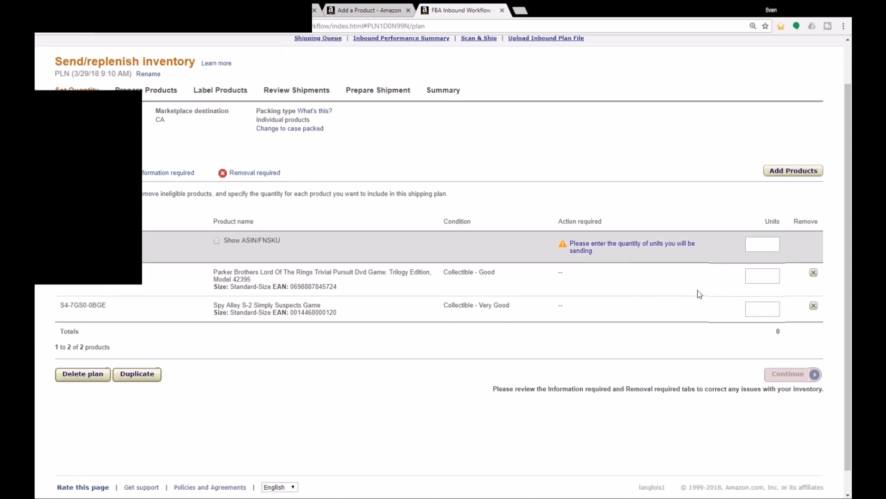
{"action": "left_click", "coordinate": [768, 280]}
{"action": "type", "text": "1"}
{"action": "left_click", "coordinate": [774, 316]}
{"action": "type", "text": "1"}
{"action": "left_click", "coordinate": [635, 192]}
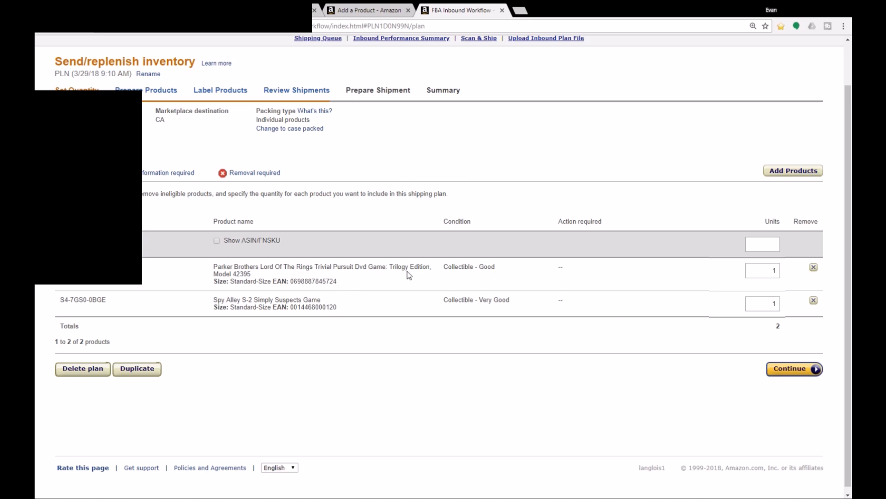
- Rename the shipping plan as "FBA CANADA - MARCH 29, 2018"
{"action": "scroll", "coordinate": [626, 361], "scroll_direction": "up", "scroll_amount": 1}
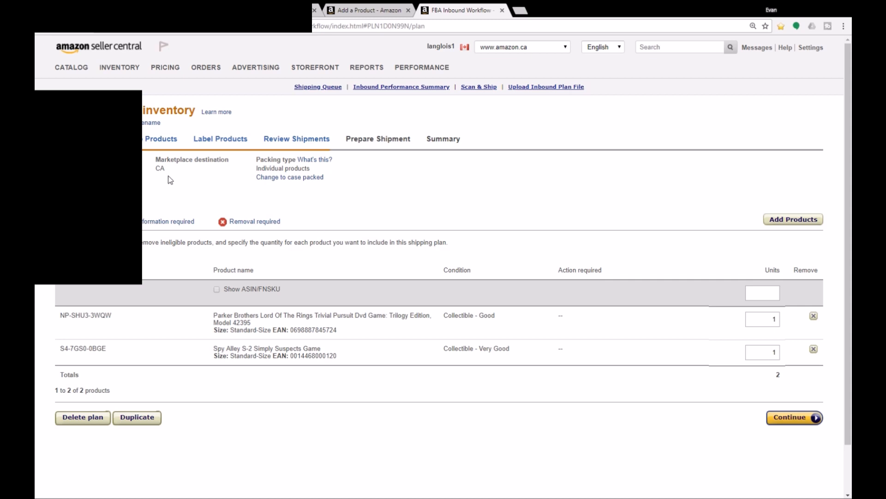
{"action": "left_click", "coordinate": [148, 123]}
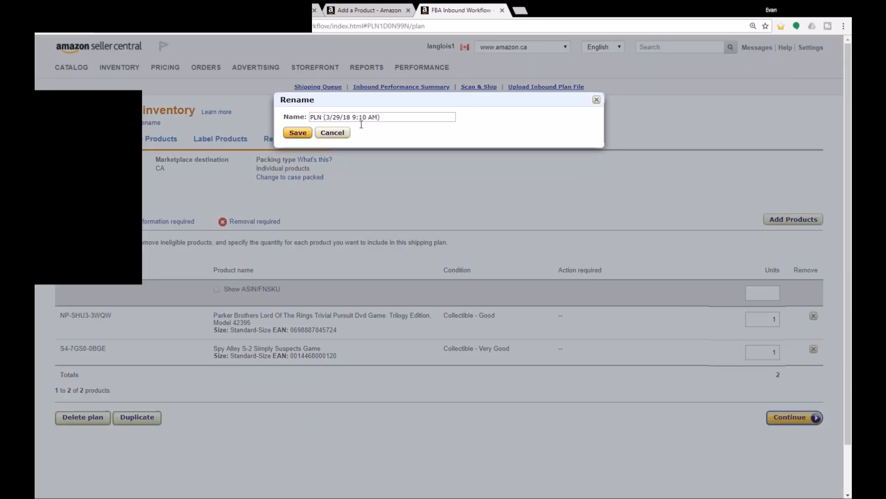
{"action": "triple_click", "coordinate": [363, 119]}
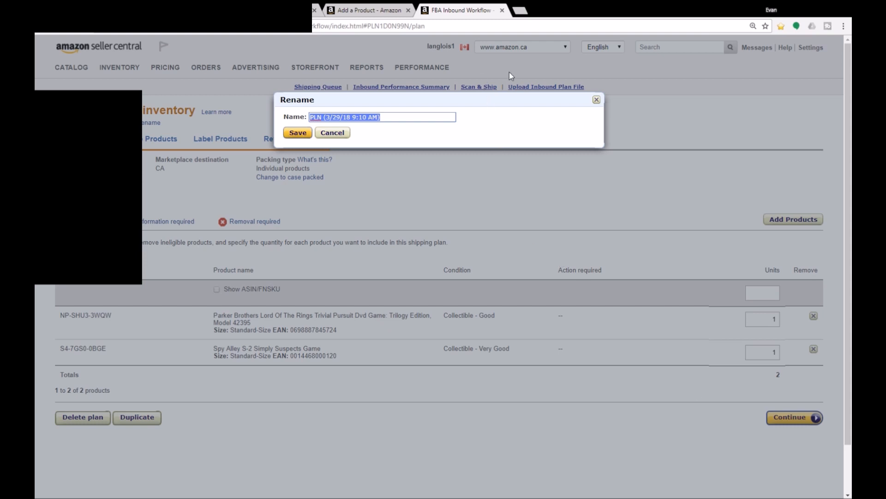
{"action": "type", "text": "FBA CANADA - MARCH "}
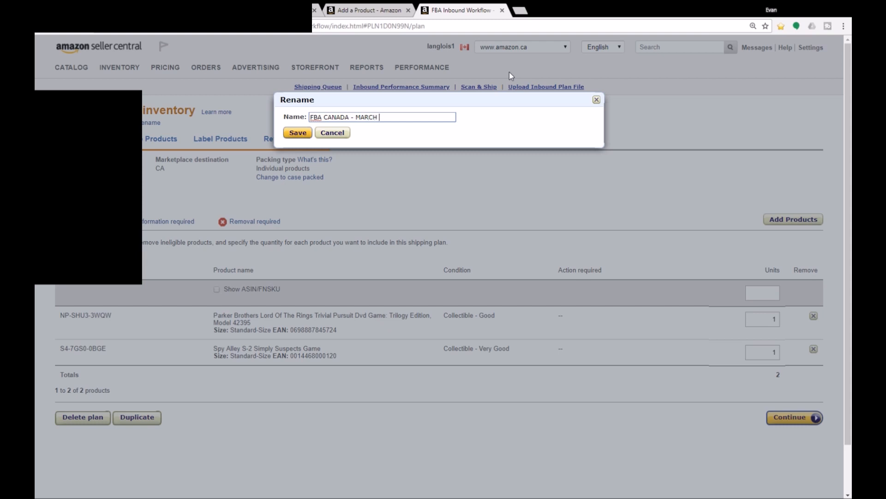
{"action": "type", "text": "29, 2018"}
{"action": "left_click", "coordinate": [298, 133]}
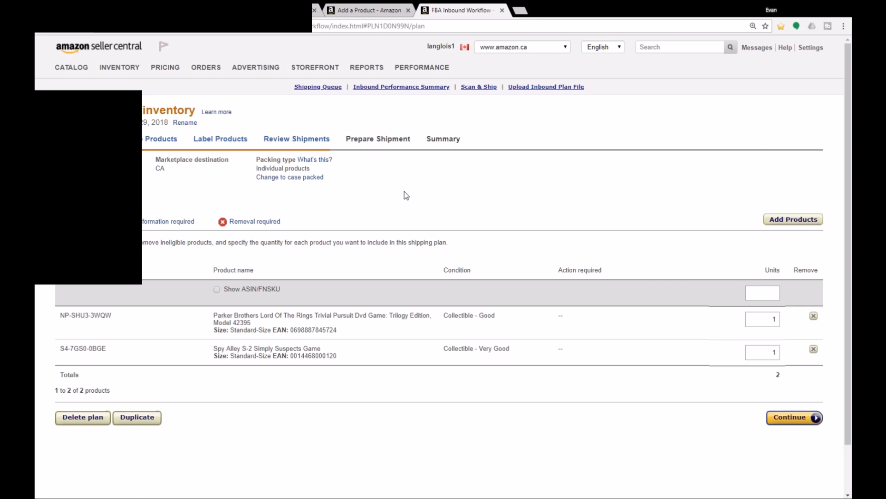
- Open the Spy Alley S-2 Simply Suspects Game listing from inventory for editing and look over its offer details
{"action": "mouse_move", "coordinate": [125, 70]}
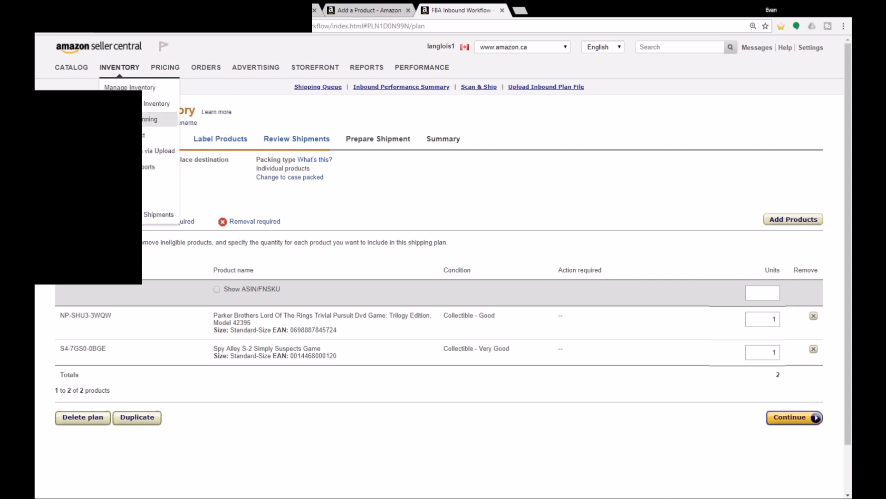
{"action": "left_click", "coordinate": [157, 135]}
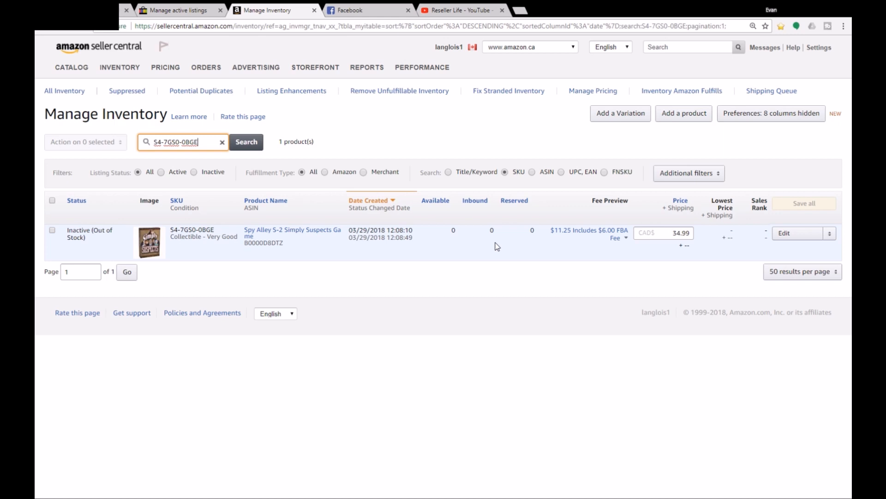
{"action": "left_click", "coordinate": [794, 235]}
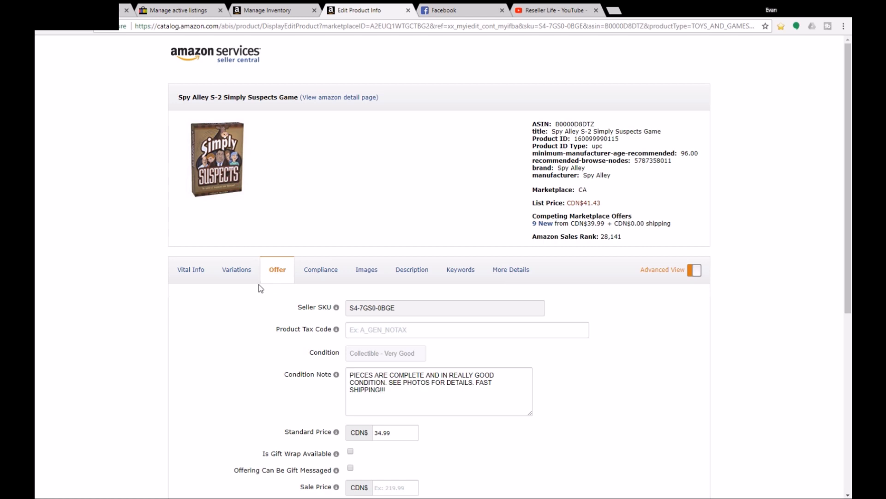
{"action": "scroll", "coordinate": [258, 287], "scroll_direction": "down", "scroll_amount": 1}
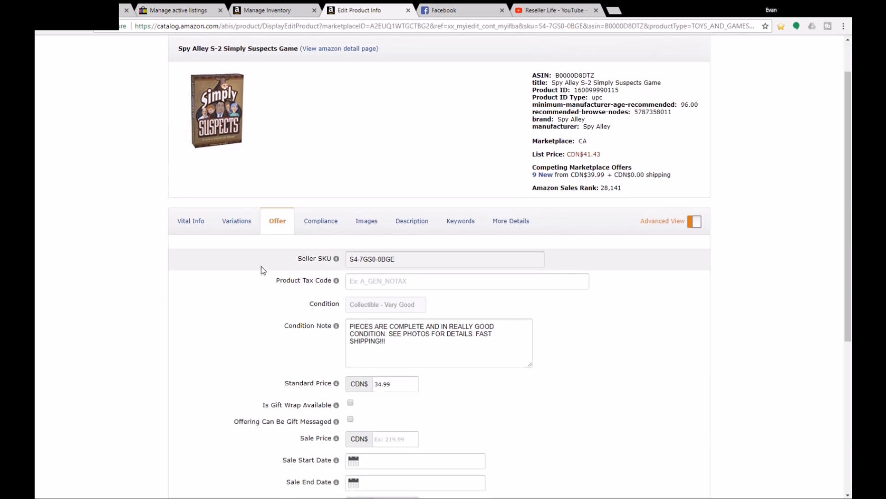
{"action": "scroll", "coordinate": [259, 265], "scroll_direction": "down", "scroll_amount": 1}
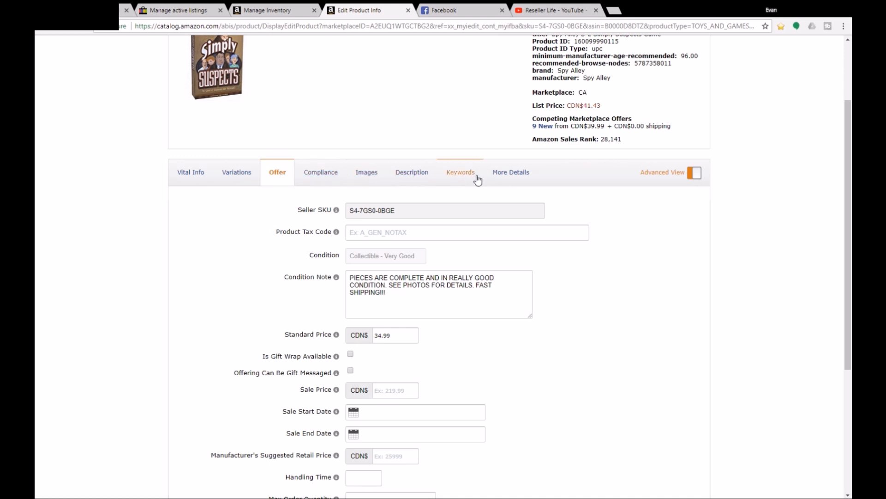
{"action": "scroll", "coordinate": [260, 267], "scroll_direction": "up", "scroll_amount": 2}
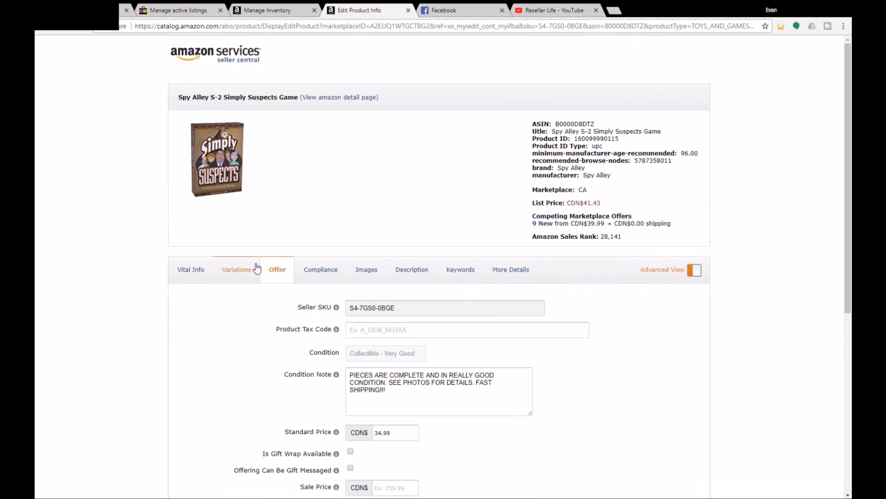
- Copy the product title "Spy Alley S-2 Simply Suspects Game" into the listing's Search Terms keywords
{"action": "left_click_drag", "start_coordinate": [184, 103], "coordinate": [296, 101]}
{"action": "key", "text": "ctrl+c"}
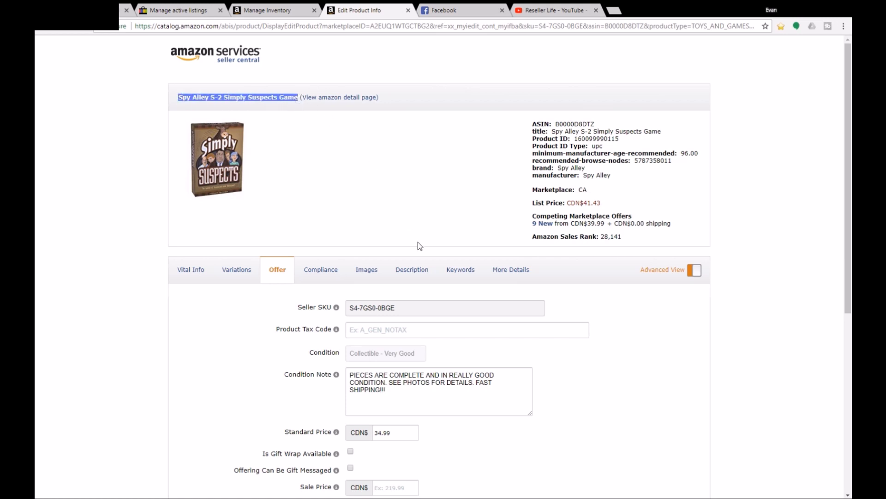
{"action": "left_click", "coordinate": [461, 270]}
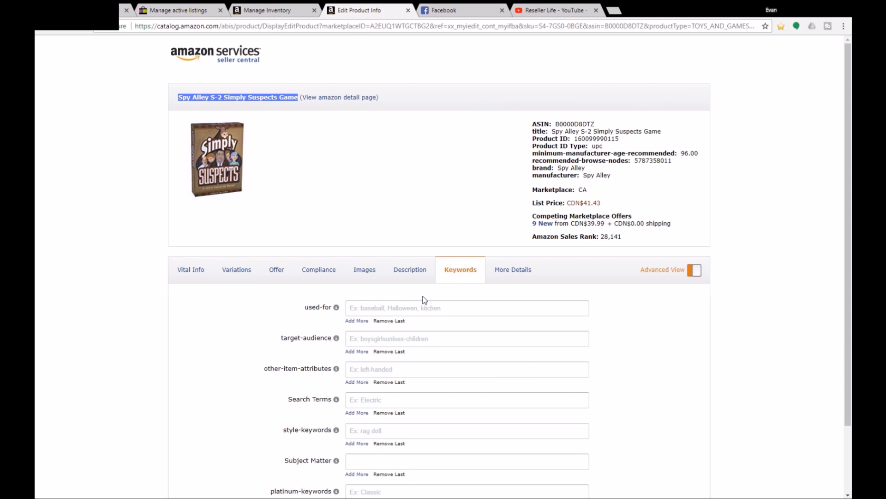
{"action": "scroll", "coordinate": [437, 287], "scroll_direction": "down", "scroll_amount": 2}
{"action": "left_click", "coordinate": [411, 321]}
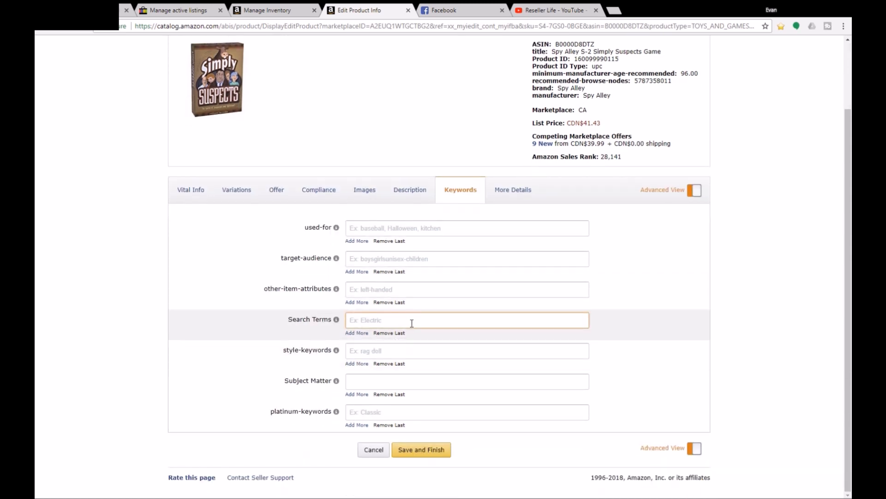
{"action": "key", "text": "ctrl+v"}
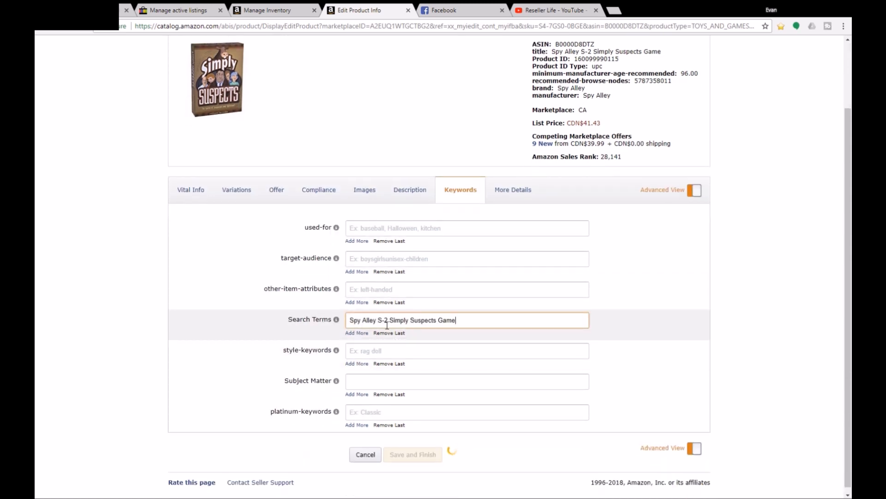
- Remove the hyphen from S-2 and insert BOARD so the search terms read "Spy Alley S2 Simply Suspects BOARD Game"
{"action": "key", "text": "Delete"}
{"action": "key", "text": "End"}
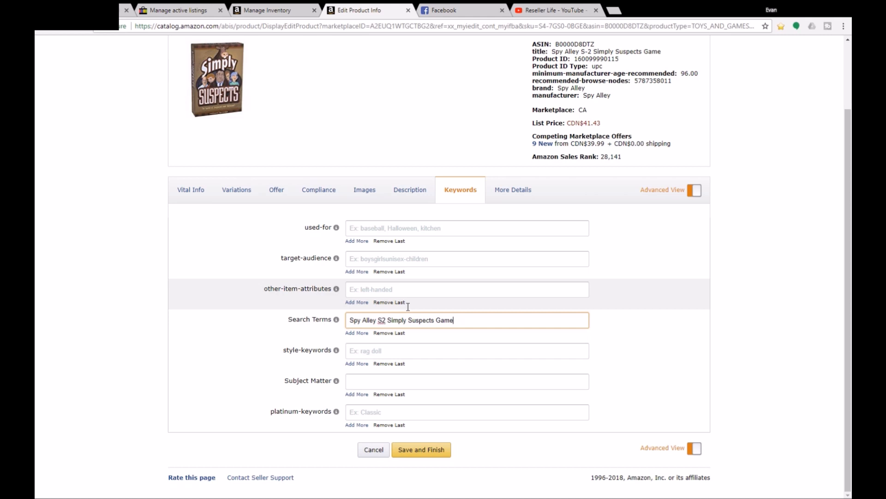
{"action": "key", "text": "Left"}
{"action": "key", "text": "Left"}
{"action": "key", "text": "Left"}
{"action": "key", "text": "Left"}
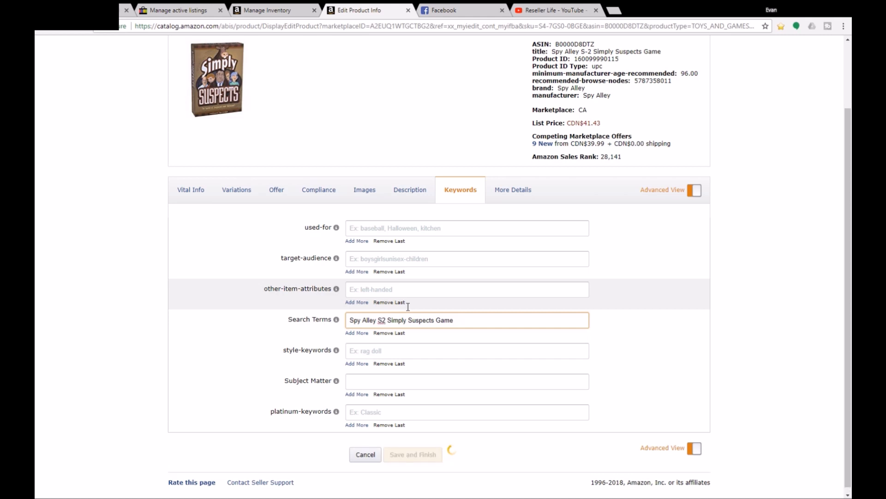
{"action": "type", "text": "BOARD"}
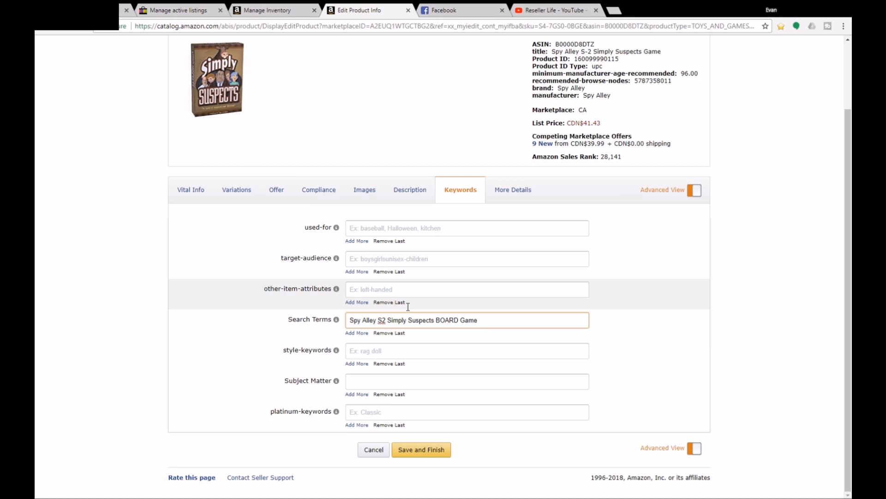
- Copy the search terms "Spy Alley S2 Simply Suspects BOARD Game" into the listing's platinum-keywords
{"action": "key", "text": "ctrl+a"}
{"action": "key", "text": "ctrl+c"}
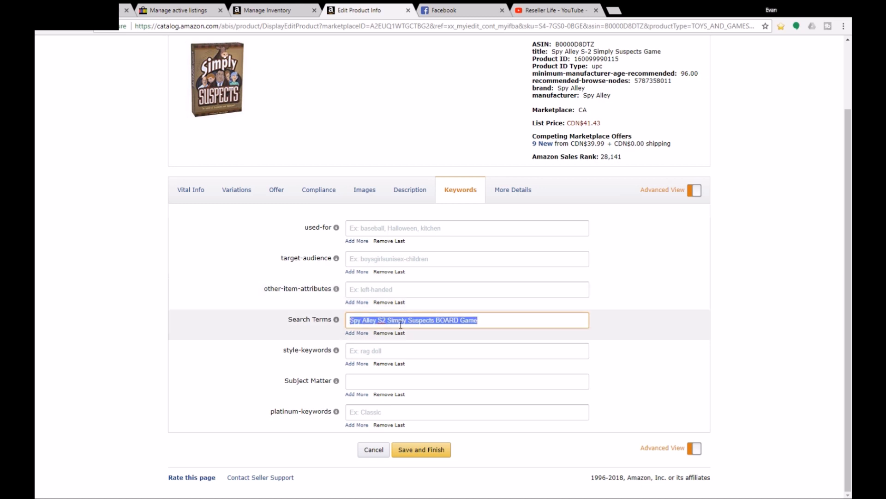
{"action": "left_click", "coordinate": [392, 414]}
{"action": "key", "text": "ctrl+v"}
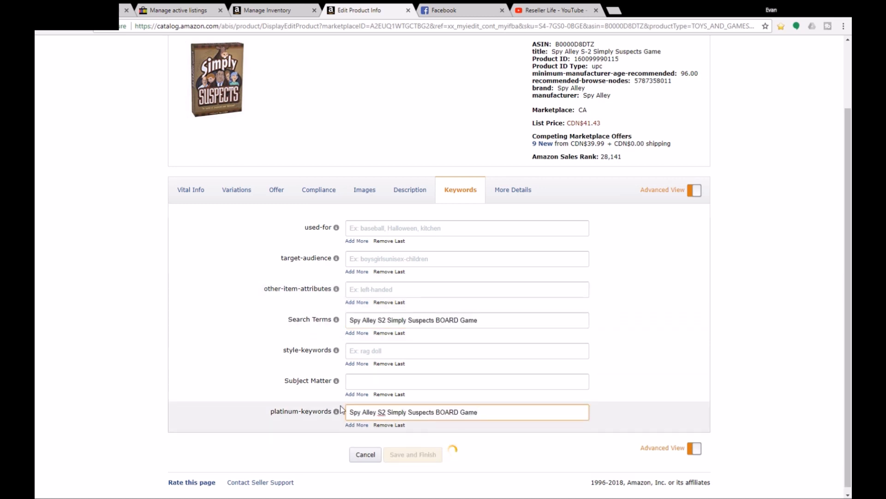
- Fill the listing's description with the copied text "Spy Alley S2 Simply Suspects BOARD Game"
{"action": "left_click", "coordinate": [410, 191]}
{"action": "left_click", "coordinate": [404, 255]}
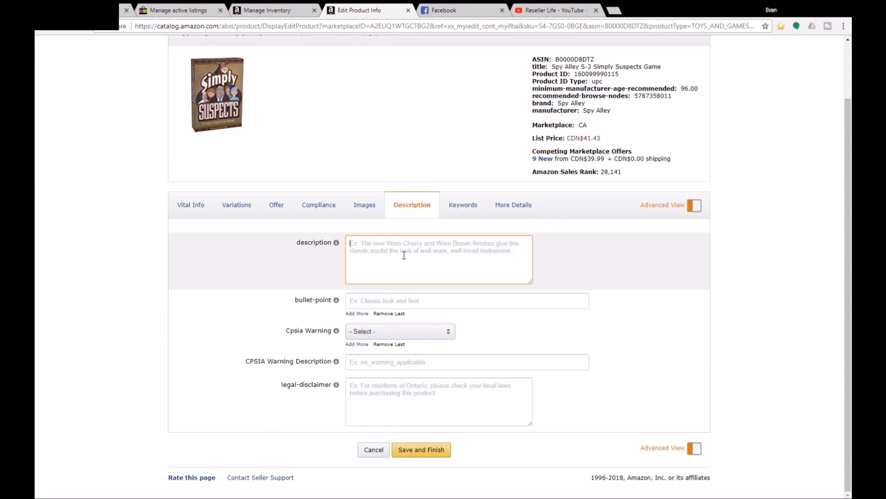
{"action": "key", "text": "ctrl+v"}
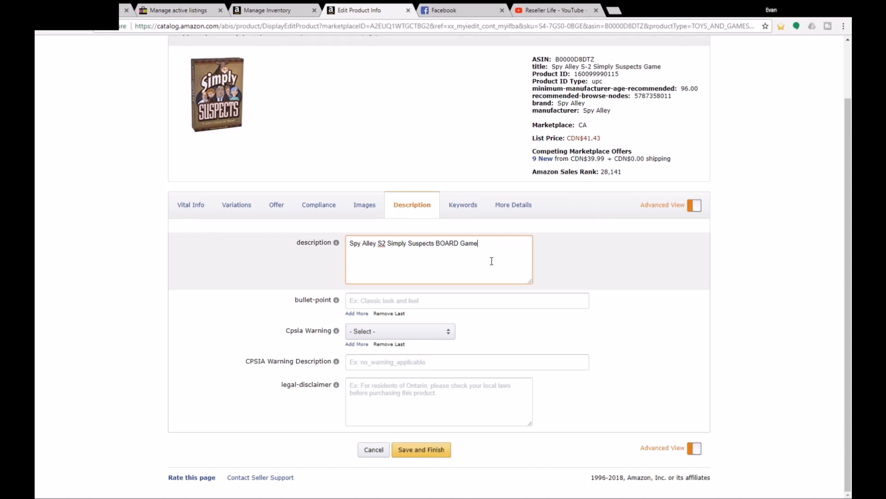
- Check the listing's offer details down to the offer image, and save the Spy Alley listing changes
{"action": "left_click", "coordinate": [278, 205]}
{"action": "scroll", "coordinate": [320, 293], "scroll_direction": "down", "scroll_amount": 5}
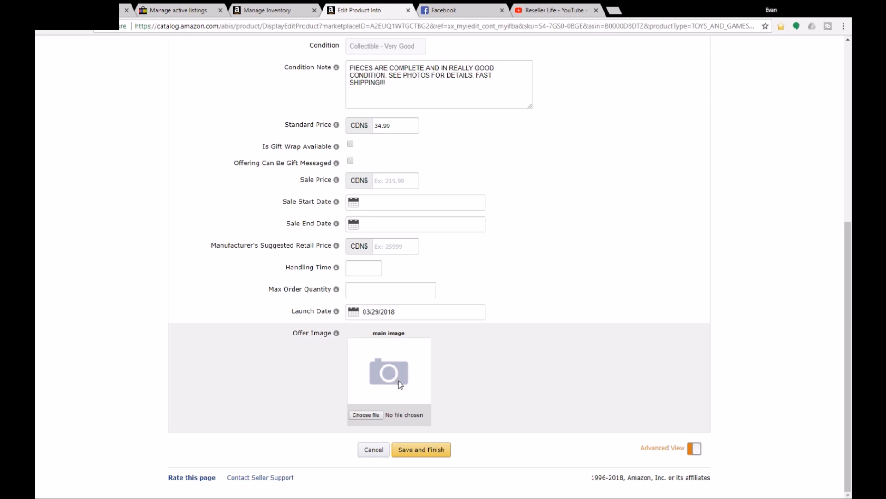
{"action": "left_click", "coordinate": [423, 449]}
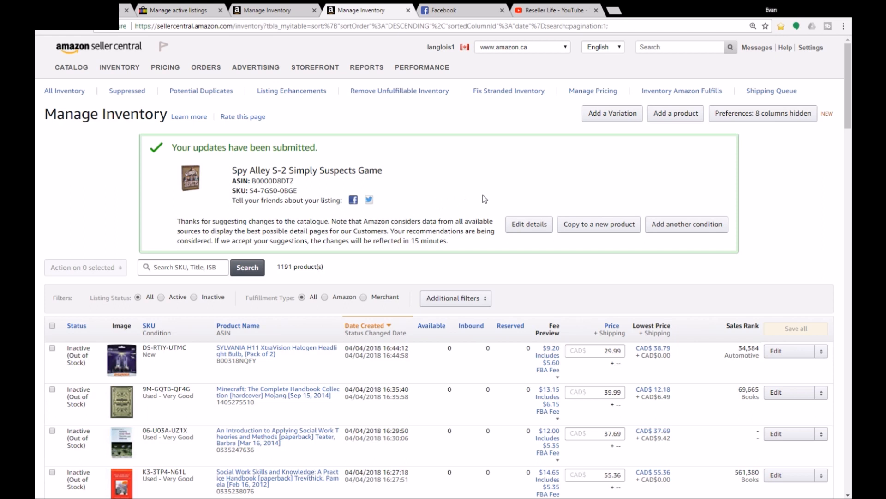
- Find the working shipping plan "FBA CANADA - MARCH 29, 2018" among the FBA shipping plans and open it to work on
{"action": "left_click", "coordinate": [135, 68]}
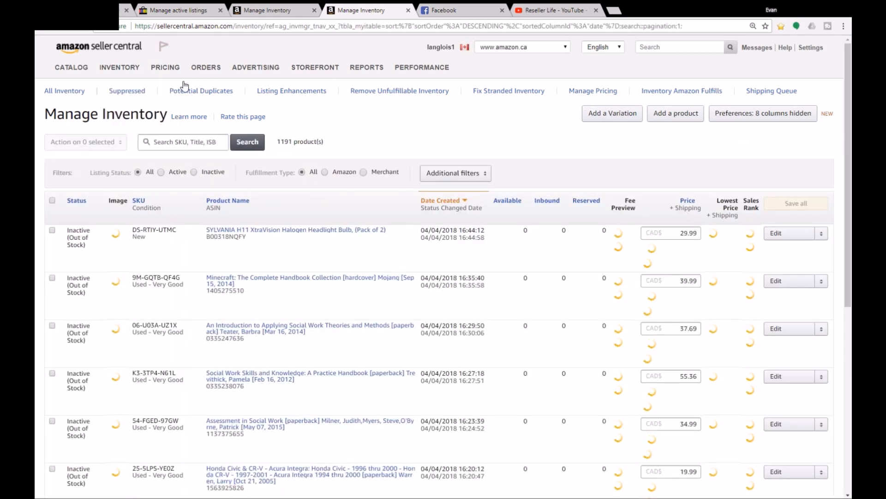
{"action": "mouse_move", "coordinate": [134, 70]}
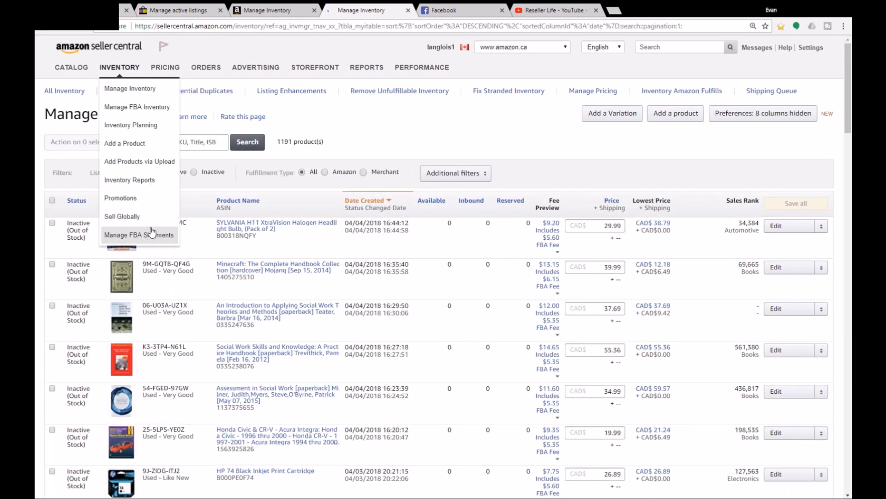
{"action": "left_click", "coordinate": [152, 233]}
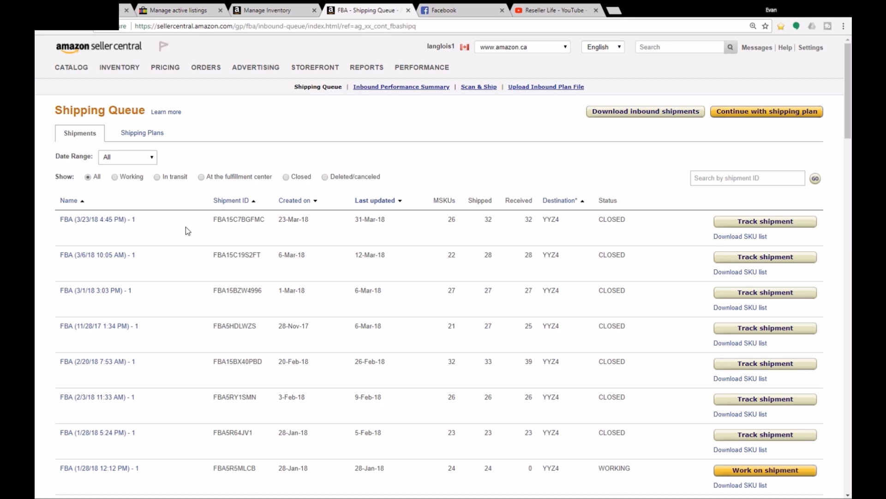
{"action": "left_click", "coordinate": [156, 135]}
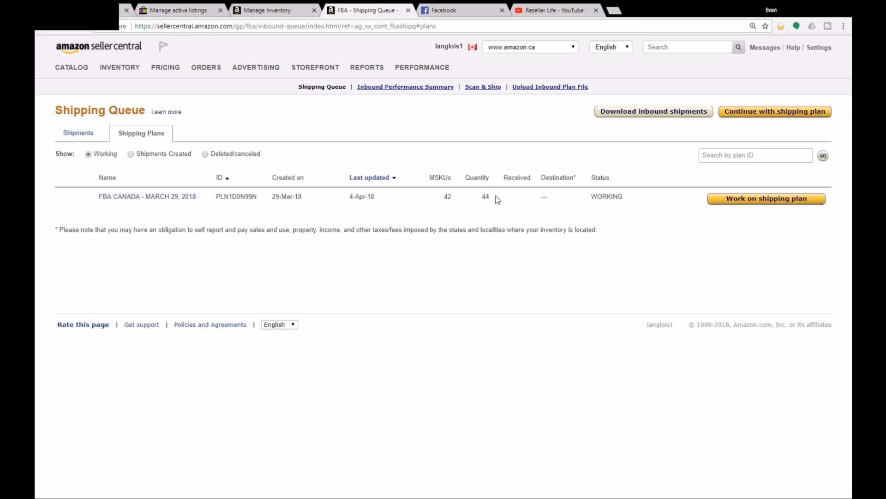
{"action": "left_click", "coordinate": [754, 204]}
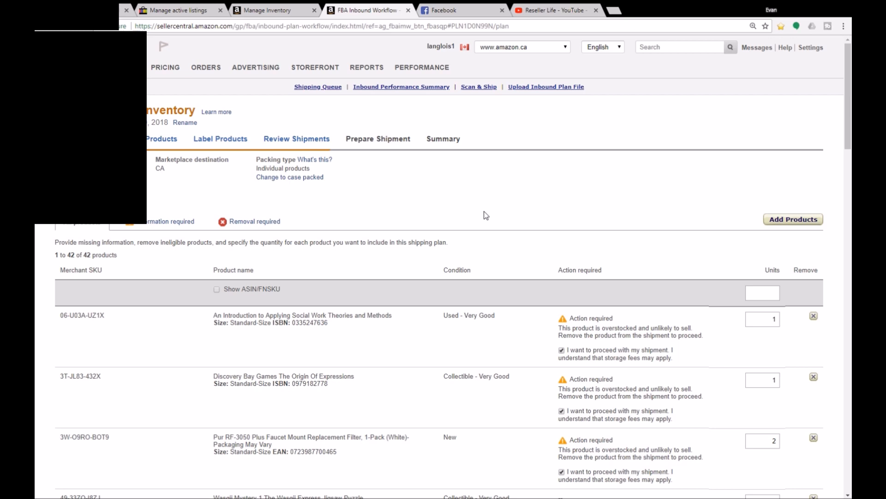
- Review all products in the shipping plan, checking their conditions, action-required notices and unit quantities
{"action": "scroll", "coordinate": [453, 219], "scroll_direction": "down", "scroll_amount": 20}
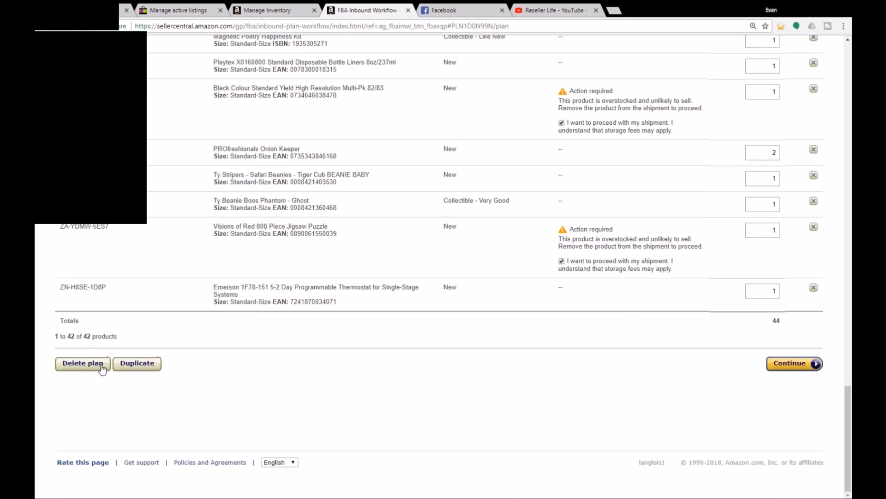
{"action": "scroll", "coordinate": [411, 353], "scroll_direction": "up", "scroll_amount": 20}
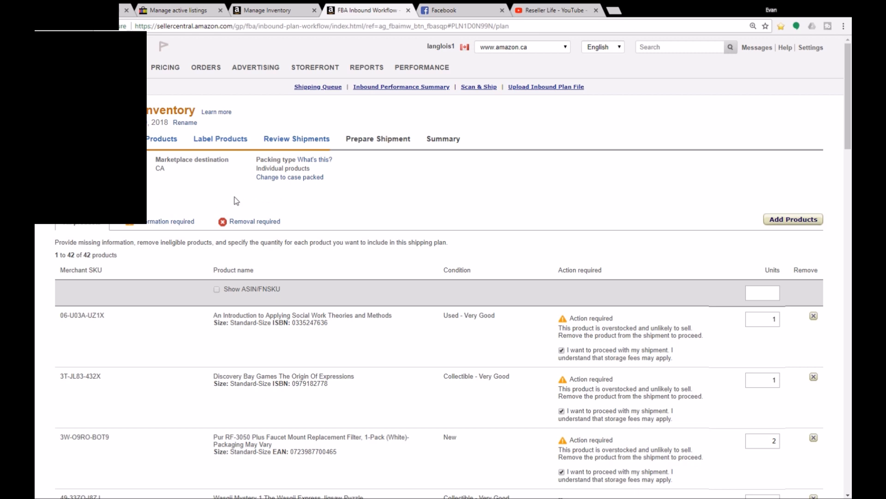
{"action": "scroll", "coordinate": [236, 200], "scroll_direction": "down", "scroll_amount": 1}
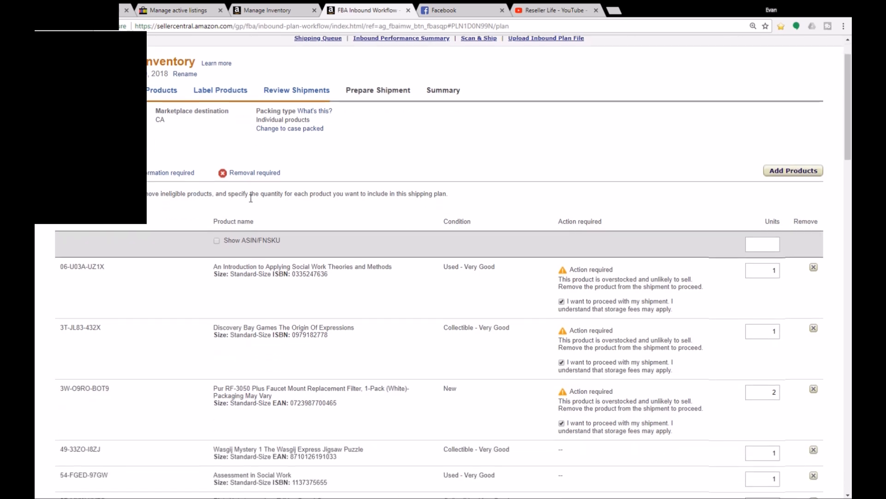
{"action": "scroll", "coordinate": [378, 231], "scroll_direction": "down", "scroll_amount": 2}
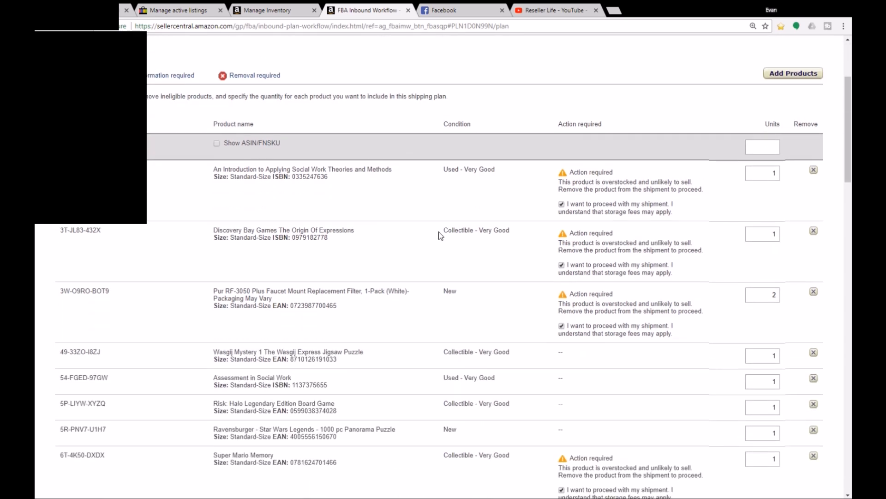
{"action": "scroll", "coordinate": [761, 194], "scroll_direction": "down", "scroll_amount": 1}
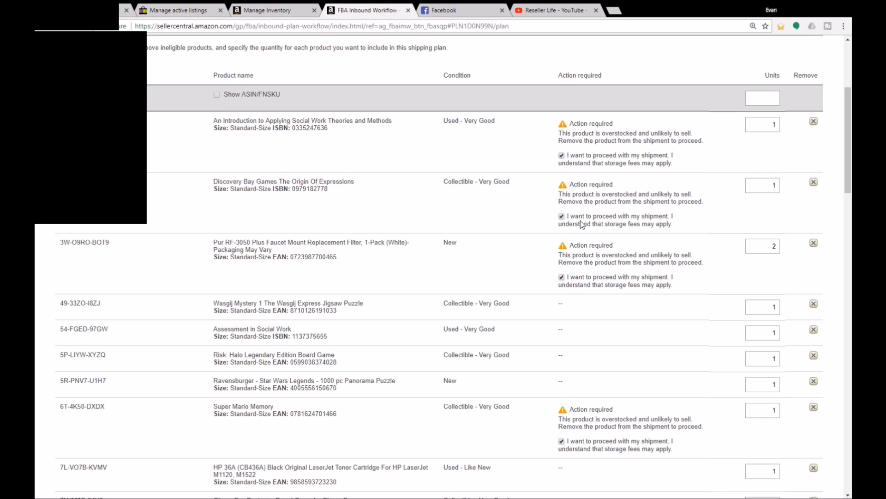
{"action": "scroll", "coordinate": [581, 225], "scroll_direction": "down", "scroll_amount": 2}
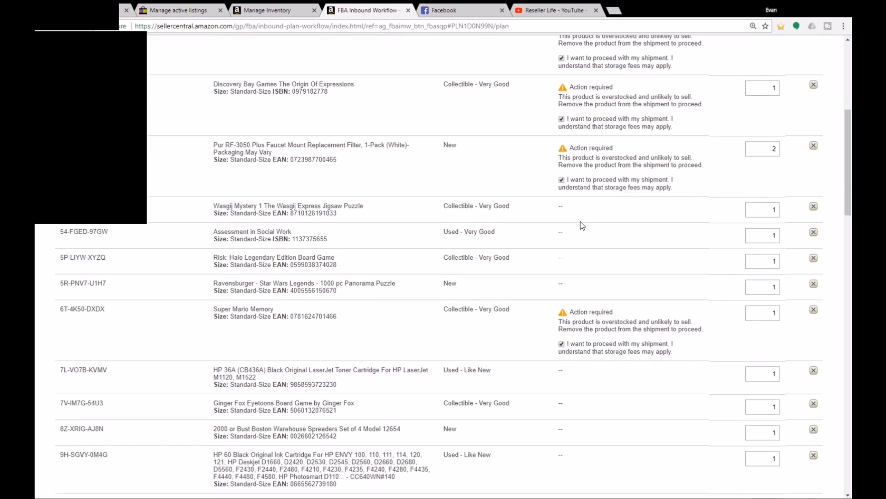
{"action": "scroll", "coordinate": [581, 220], "scroll_direction": "down", "scroll_amount": 4}
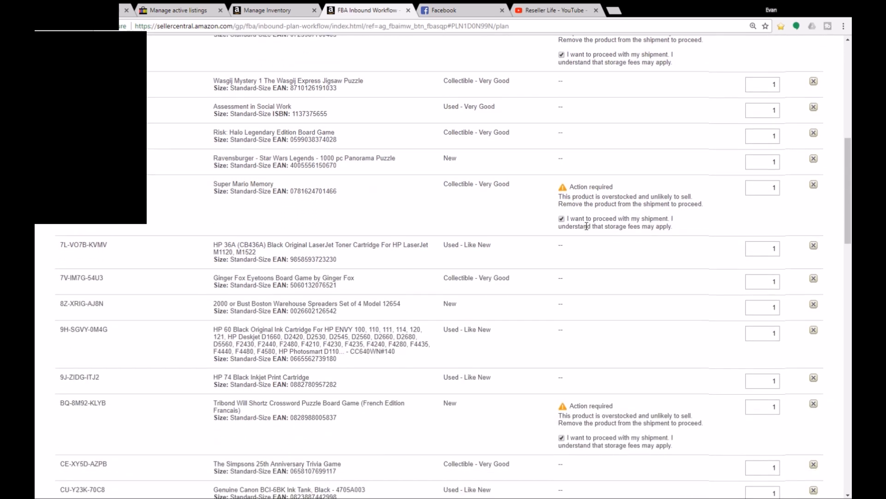
{"action": "scroll", "coordinate": [582, 225], "scroll_direction": "down", "scroll_amount": 9}
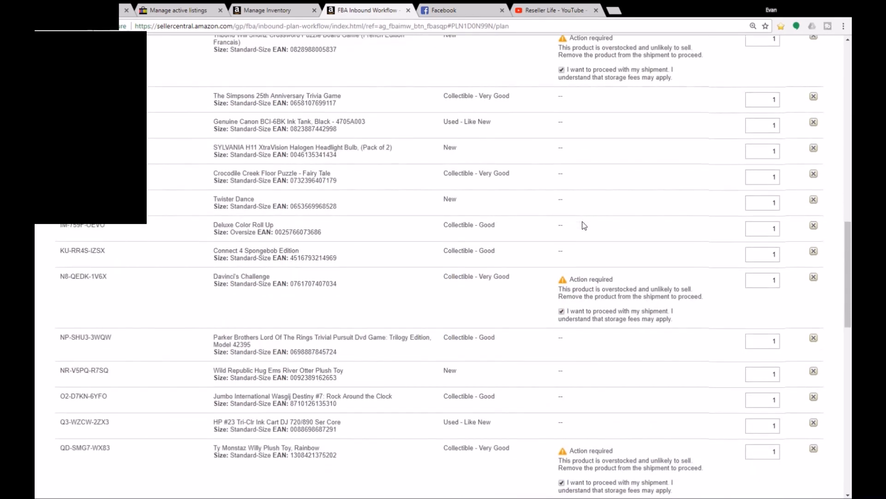
{"action": "scroll", "coordinate": [583, 220], "scroll_direction": "down", "scroll_amount": 4}
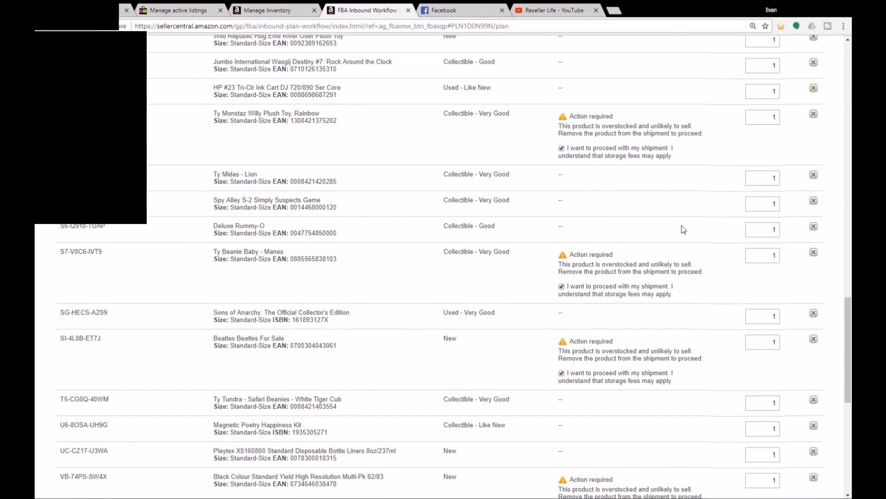
{"action": "scroll", "coordinate": [768, 228], "scroll_direction": "down", "scroll_amount": 6}
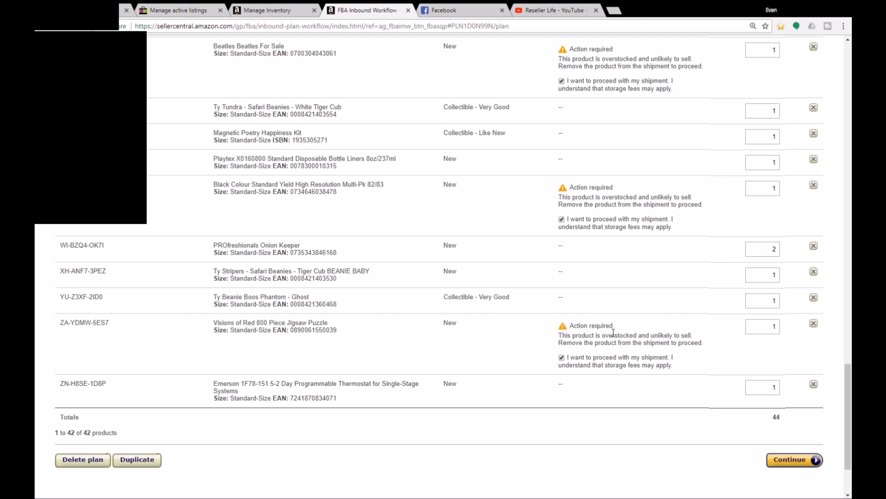
{"action": "scroll", "coordinate": [613, 350], "scroll_direction": "up", "scroll_amount": 1}
{"action": "scroll", "coordinate": [613, 349], "scroll_direction": "up", "scroll_amount": 20}
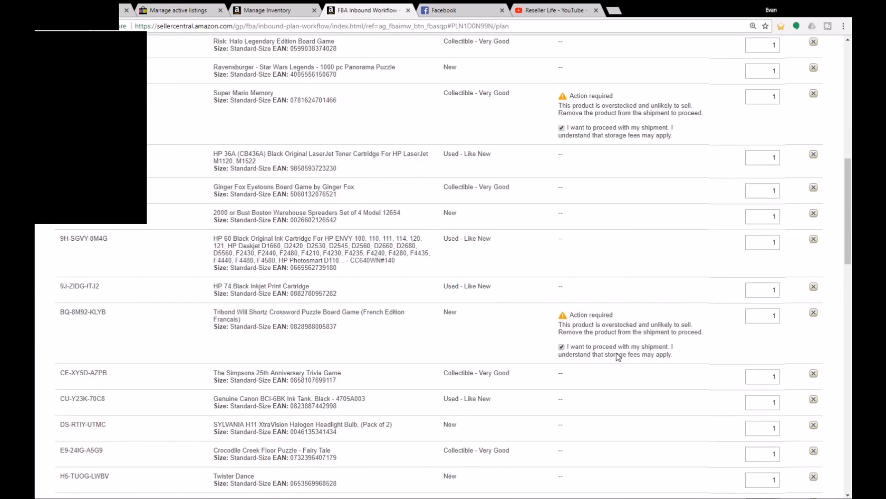
{"action": "scroll", "coordinate": [617, 353], "scroll_direction": "up", "scroll_amount": 10}
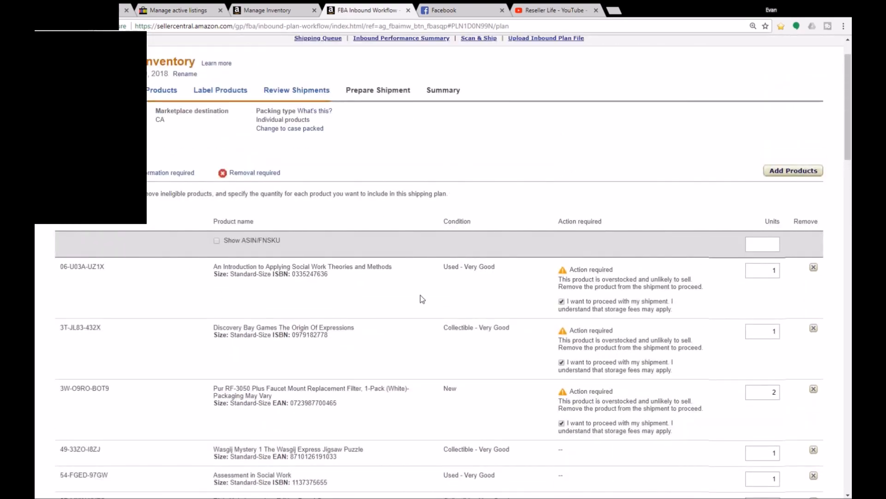
{"action": "scroll", "coordinate": [434, 289], "scroll_direction": "down", "scroll_amount": 15}
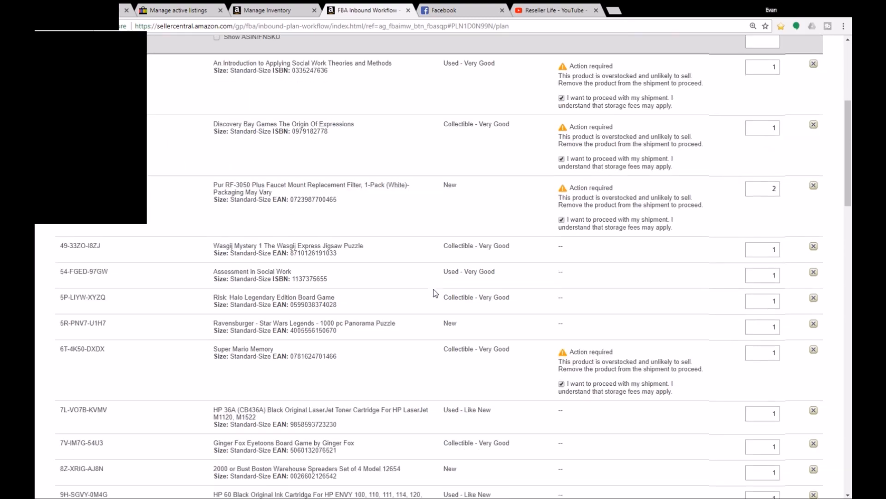
{"action": "scroll", "coordinate": [433, 289], "scroll_direction": "down", "scroll_amount": 20}
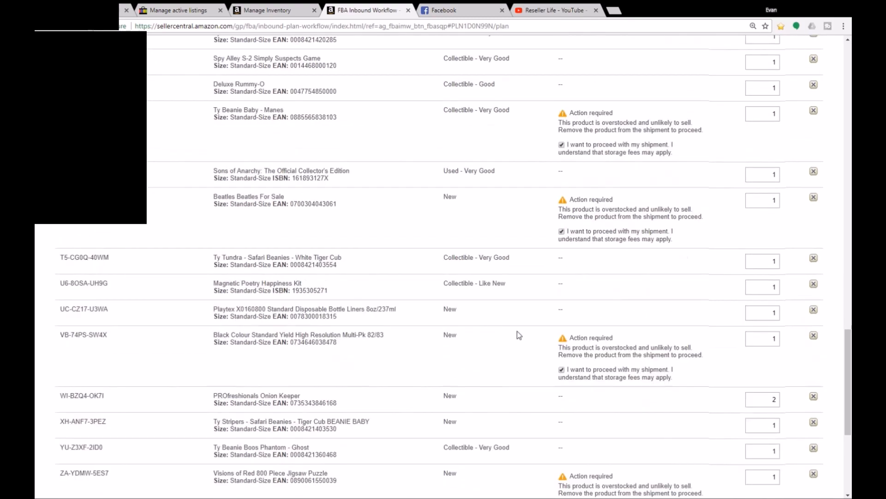
- Accept the plan's quantities and continue through product preparation, checking who preps, to the Label Products stage
{"action": "left_click", "coordinate": [786, 366]}
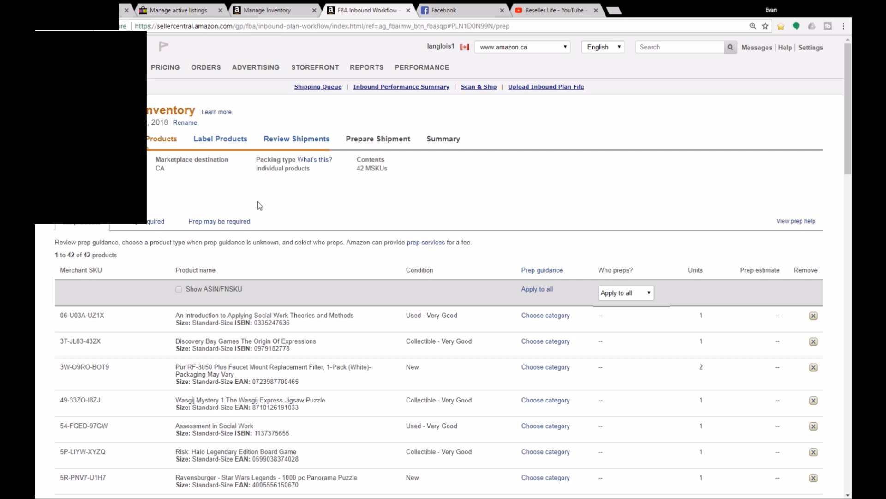
{"action": "scroll", "coordinate": [273, 207], "scroll_direction": "down", "scroll_amount": 1}
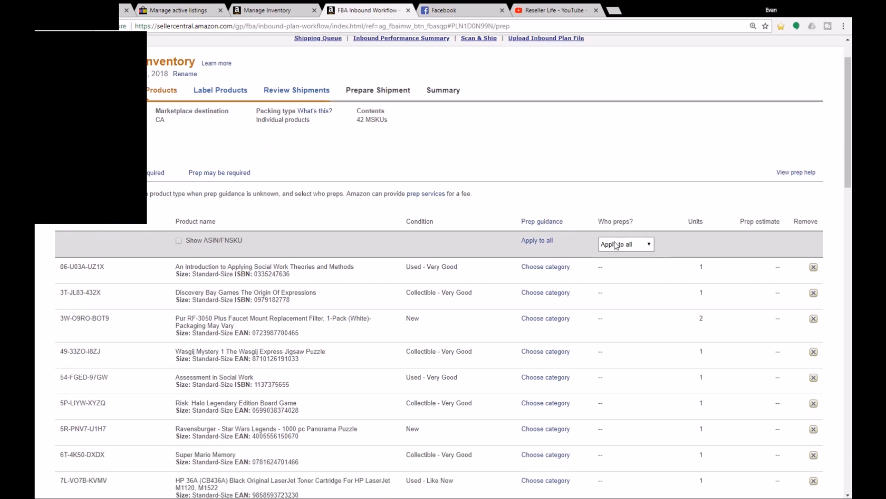
{"action": "left_click", "coordinate": [616, 245]}
{"action": "scroll", "coordinate": [543, 247], "scroll_direction": "down", "scroll_amount": 8}
{"action": "scroll", "coordinate": [531, 243], "scroll_direction": "down", "scroll_amount": 15}
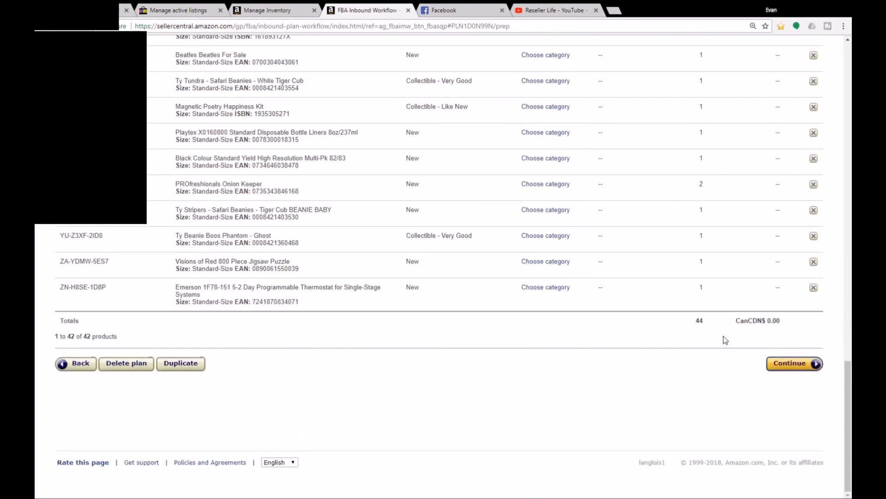
{"action": "left_click", "coordinate": [802, 364]}
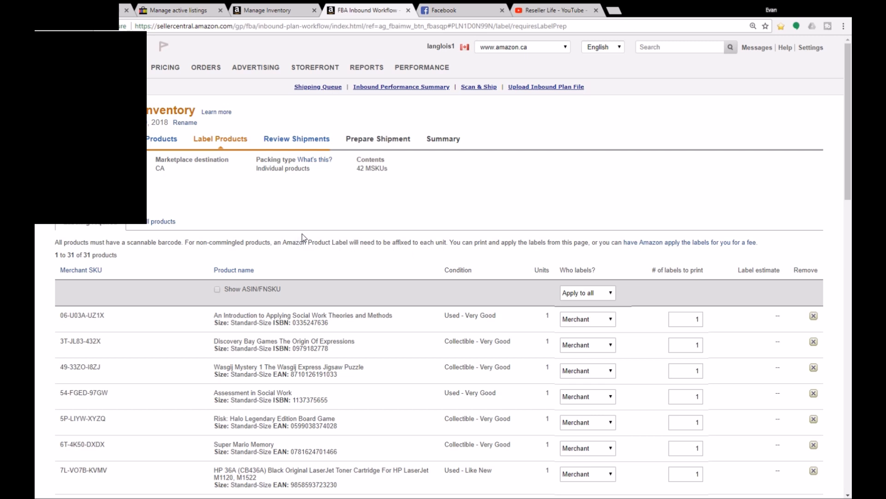
- Apply Merchant as the labeler for all products and go over the number of labels to print for each
{"action": "scroll", "coordinate": [302, 233], "scroll_direction": "down", "scroll_amount": 1}
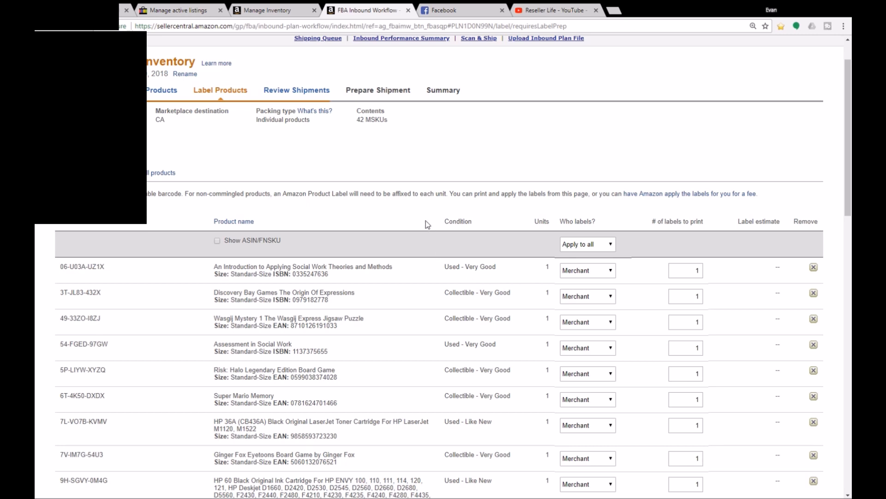
{"action": "left_click", "coordinate": [582, 245]}
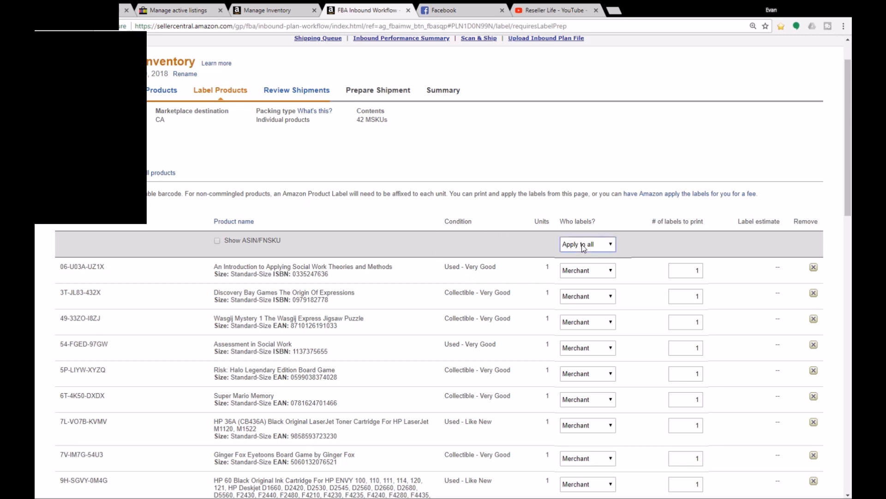
{"action": "left_click", "coordinate": [578, 271]}
{"action": "scroll", "coordinate": [438, 277], "scroll_direction": "down", "scroll_amount": 1}
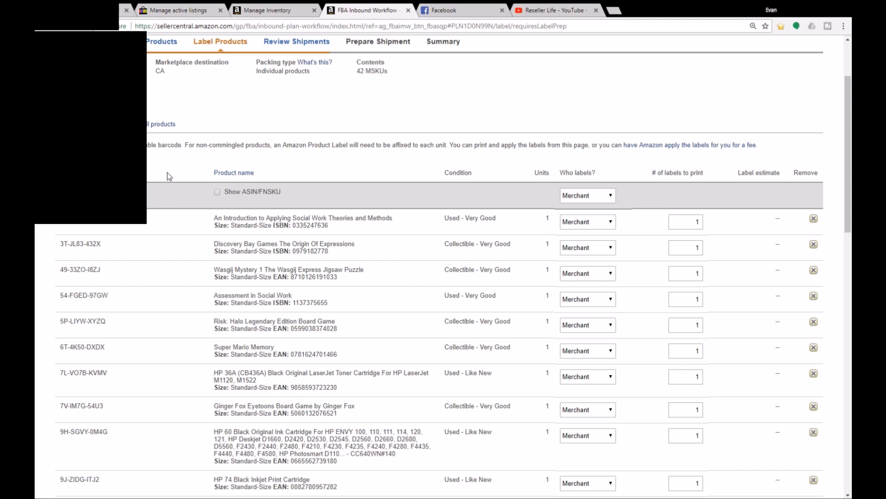
{"action": "scroll", "coordinate": [167, 173], "scroll_direction": "down", "scroll_amount": 4}
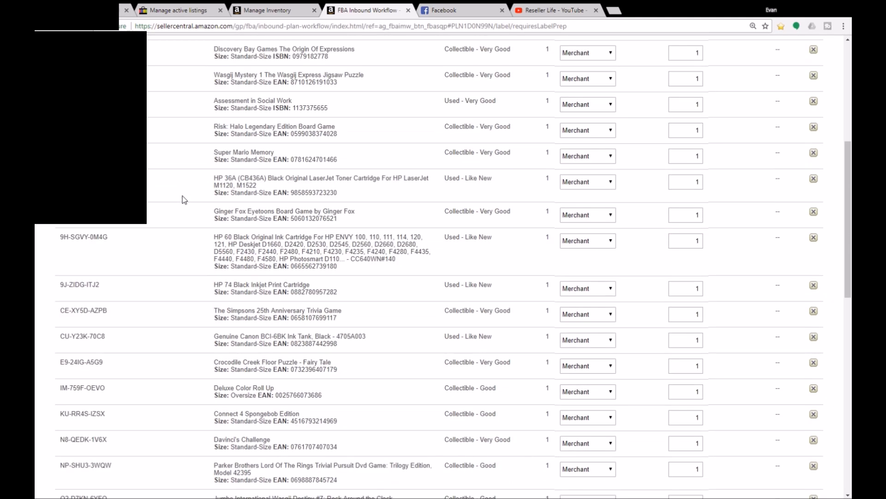
{"action": "scroll", "coordinate": [181, 199], "scroll_direction": "down", "scroll_amount": 5}
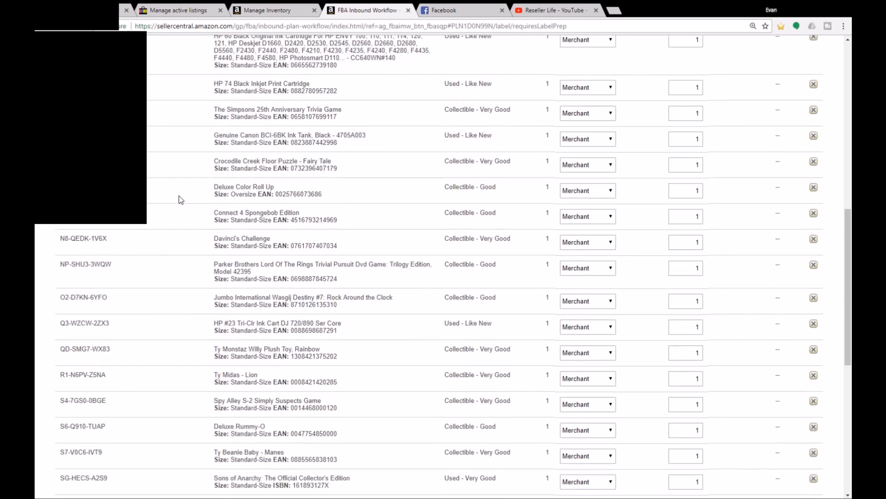
{"action": "scroll", "coordinate": [181, 199], "scroll_direction": "down", "scroll_amount": 5}
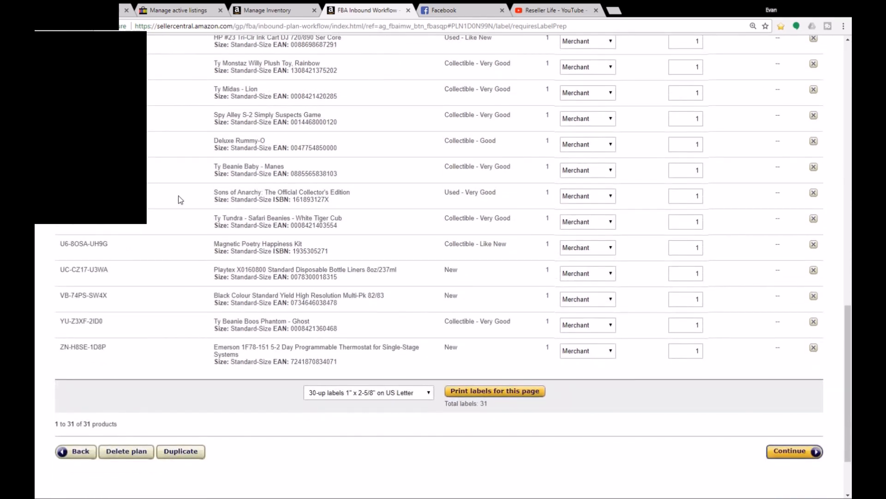
- Switch the Label Products list from the products requiring labels to all products in the plan
{"action": "scroll", "coordinate": [236, 330], "scroll_direction": "up", "scroll_amount": 1}
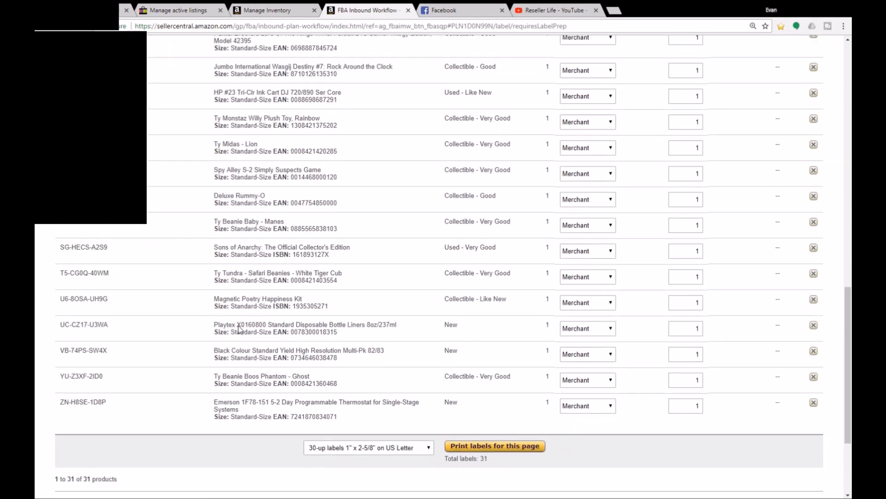
{"action": "scroll", "coordinate": [239, 329], "scroll_direction": "up", "scroll_amount": 4}
{"action": "scroll", "coordinate": [243, 325], "scroll_direction": "up", "scroll_amount": 3}
{"action": "scroll", "coordinate": [254, 325], "scroll_direction": "up", "scroll_amount": 6}
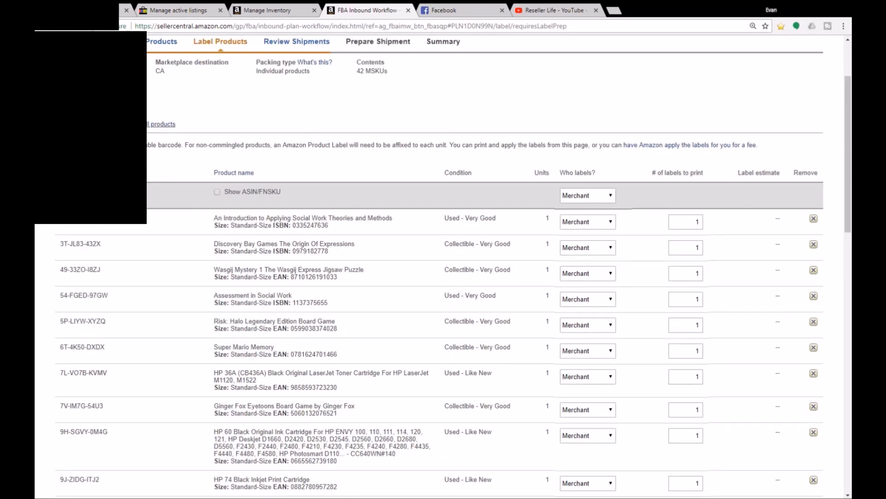
{"action": "left_click", "coordinate": [158, 126]}
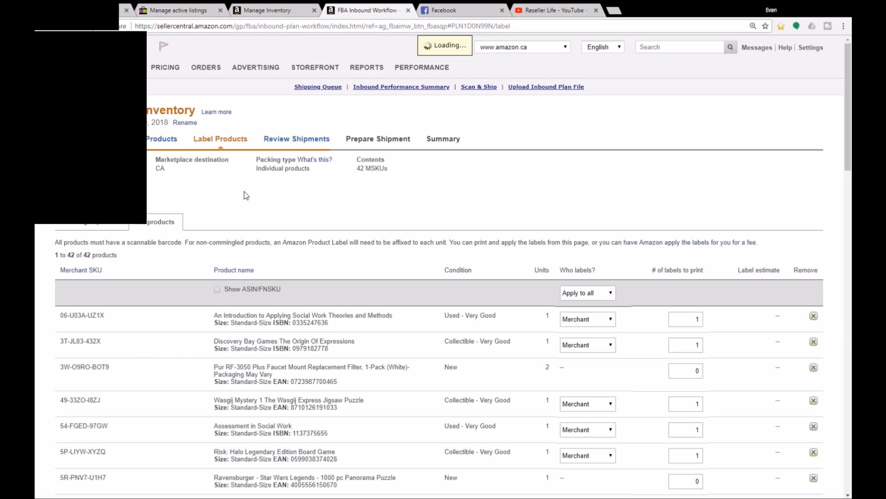
- Apply Merchant as the labeler for all products and check the label count of the Pur RF-3050 faucet filter
{"action": "scroll", "coordinate": [284, 227], "scroll_direction": "down", "scroll_amount": 2}
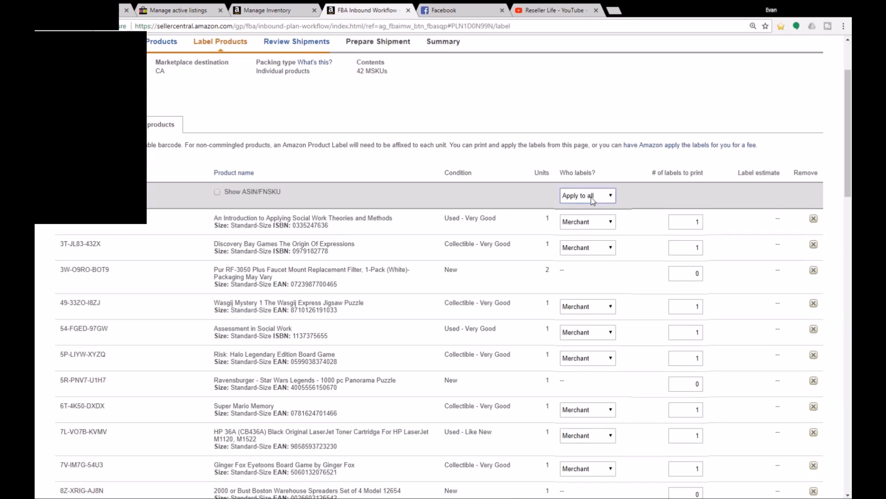
{"action": "left_click", "coordinate": [586, 221]}
{"action": "left_click", "coordinate": [685, 277]}
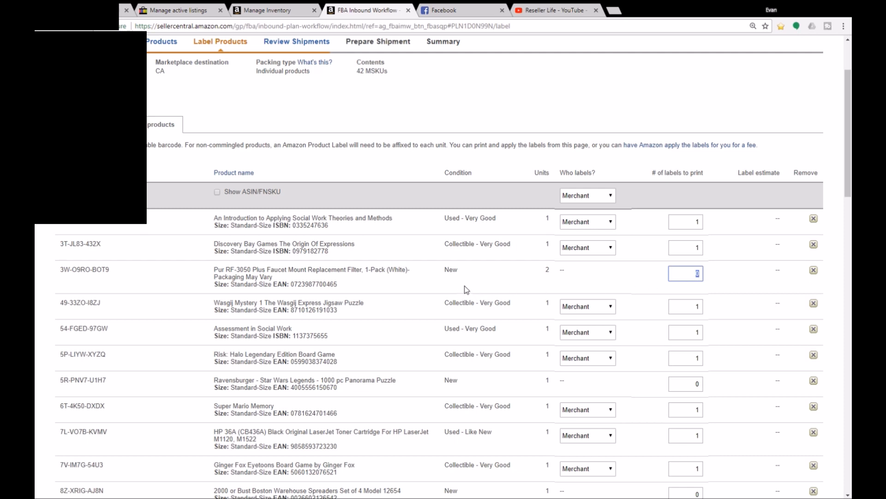
{"action": "left_click", "coordinate": [555, 279]}
- Go through the full product list, comparing each item's condition, labeler and number of labels to print
{"action": "scroll", "coordinate": [659, 231], "scroll_direction": "down", "scroll_amount": 2}
{"action": "scroll", "coordinate": [659, 233], "scroll_direction": "down", "scroll_amount": 1}
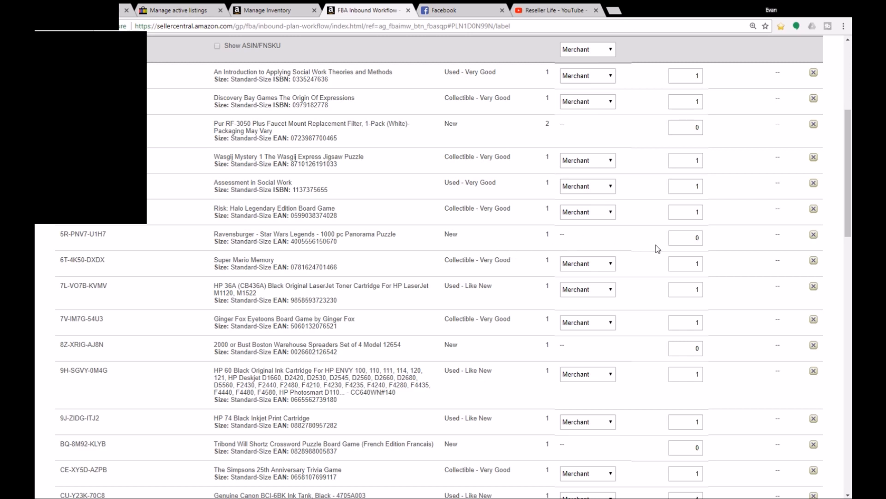
{"action": "scroll", "coordinate": [658, 248], "scroll_direction": "down", "scroll_amount": 2}
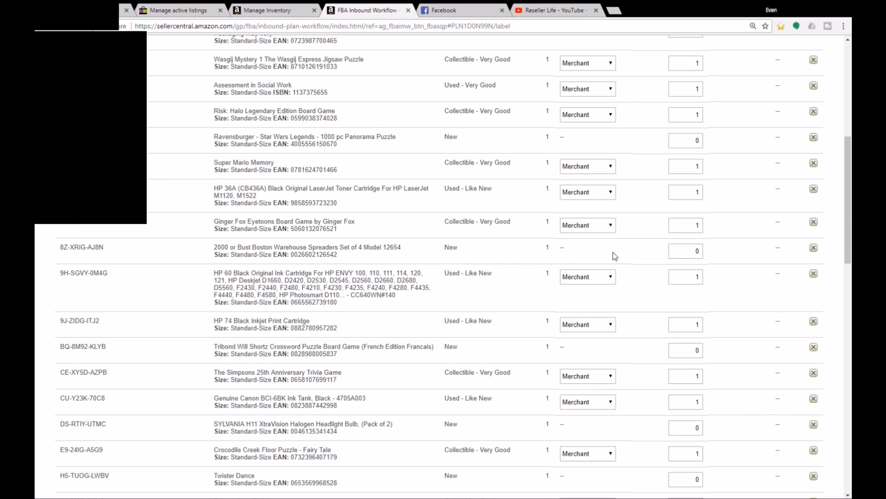
{"action": "scroll", "coordinate": [619, 258], "scroll_direction": "down", "scroll_amount": 2}
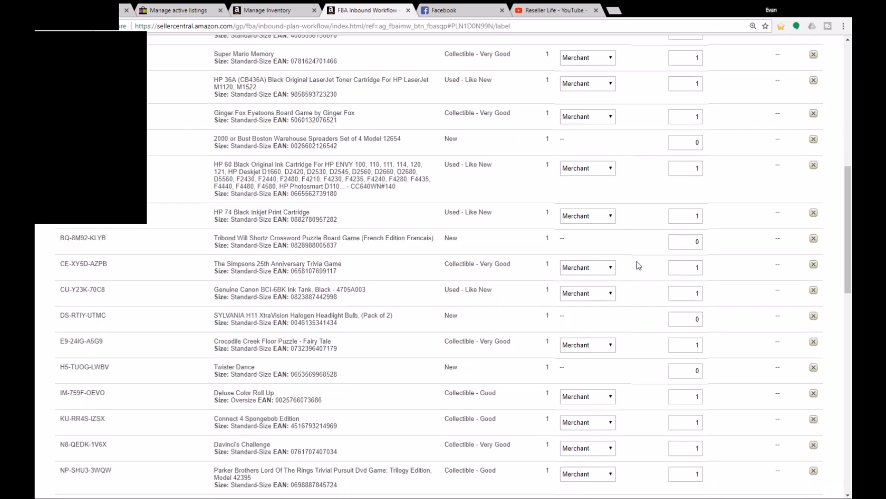
{"action": "scroll", "coordinate": [638, 265], "scroll_direction": "down", "scroll_amount": 2}
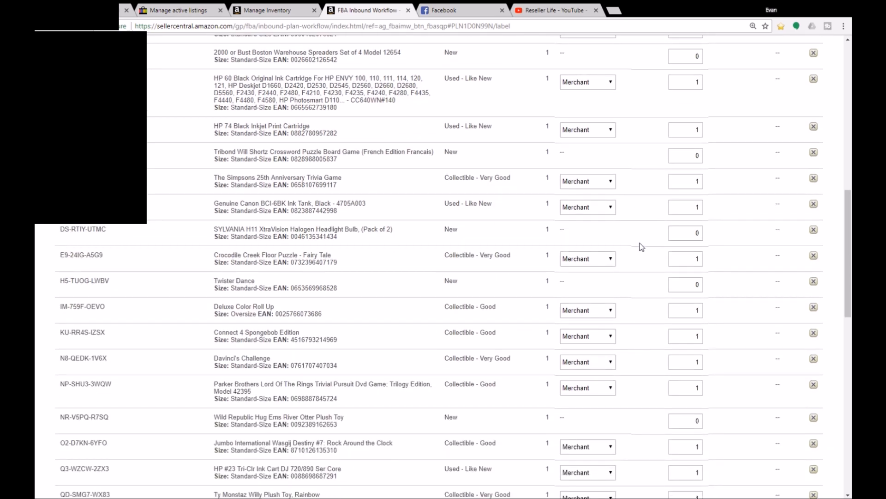
{"action": "scroll", "coordinate": [642, 247], "scroll_direction": "down", "scroll_amount": 1}
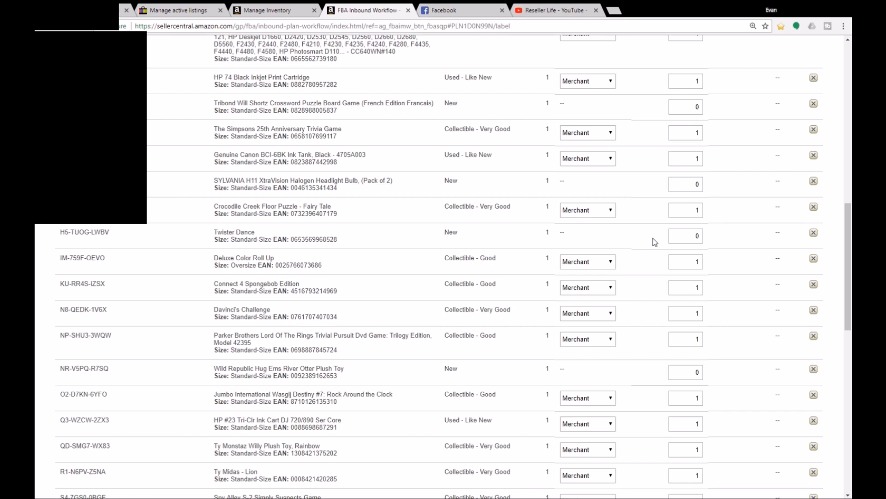
{"action": "scroll", "coordinate": [655, 242], "scroll_direction": "down", "scroll_amount": 4}
{"action": "scroll", "coordinate": [652, 235], "scroll_direction": "down", "scroll_amount": 3}
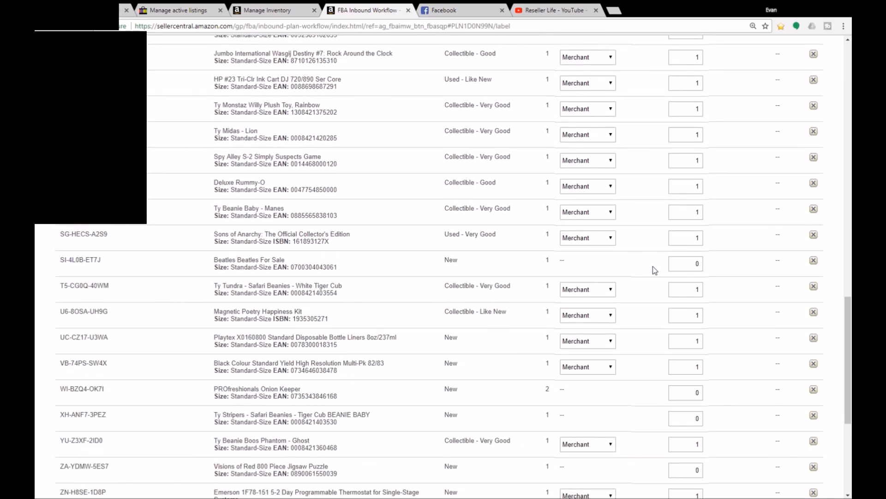
{"action": "scroll", "coordinate": [652, 267], "scroll_direction": "up", "scroll_amount": 2}
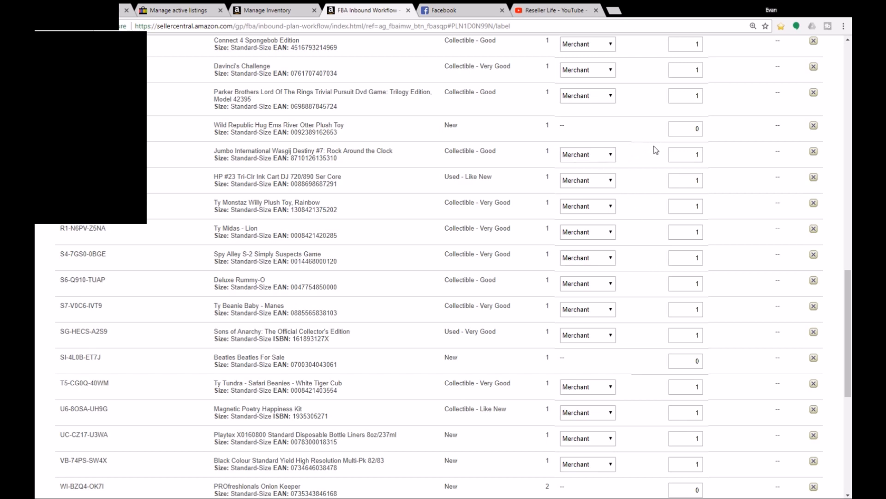
{"action": "scroll", "coordinate": [656, 150], "scroll_direction": "down", "scroll_amount": 2}
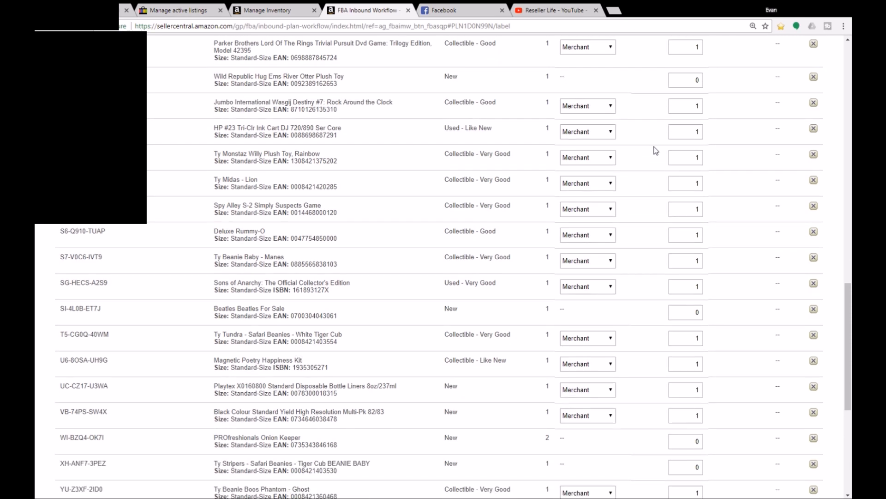
{"action": "scroll", "coordinate": [656, 150], "scroll_direction": "down", "scroll_amount": 1}
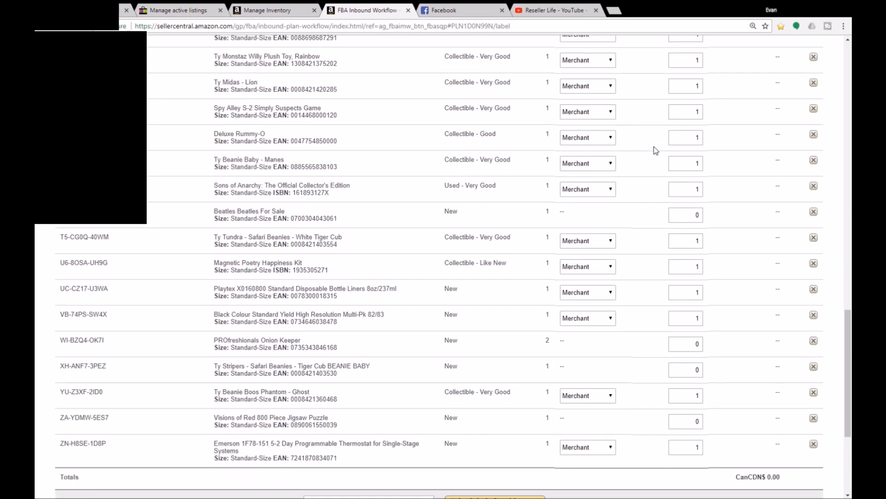
{"action": "scroll", "coordinate": [656, 150], "scroll_direction": "down", "scroll_amount": 1}
{"action": "scroll", "coordinate": [655, 151], "scroll_direction": "down", "scroll_amount": 1}
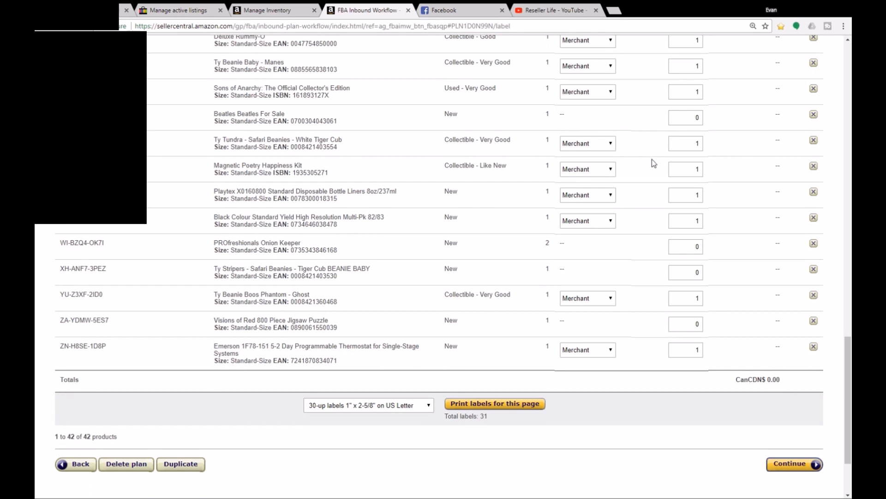
- Check the Prep Products stage for items requiring prep, and return to the Label Products stage
{"action": "double_click", "coordinate": [690, 252]}
{"action": "left_click", "coordinate": [637, 258]}
{"action": "key", "text": "Home"}
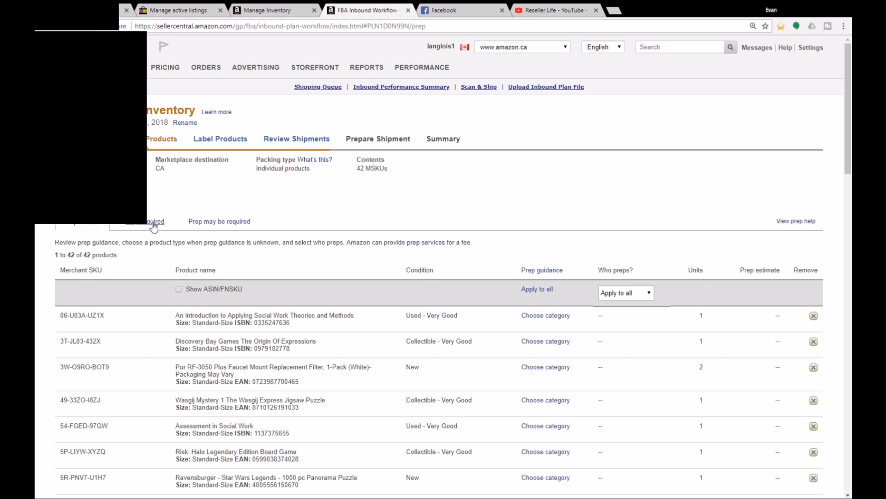
{"action": "left_click", "coordinate": [154, 223]}
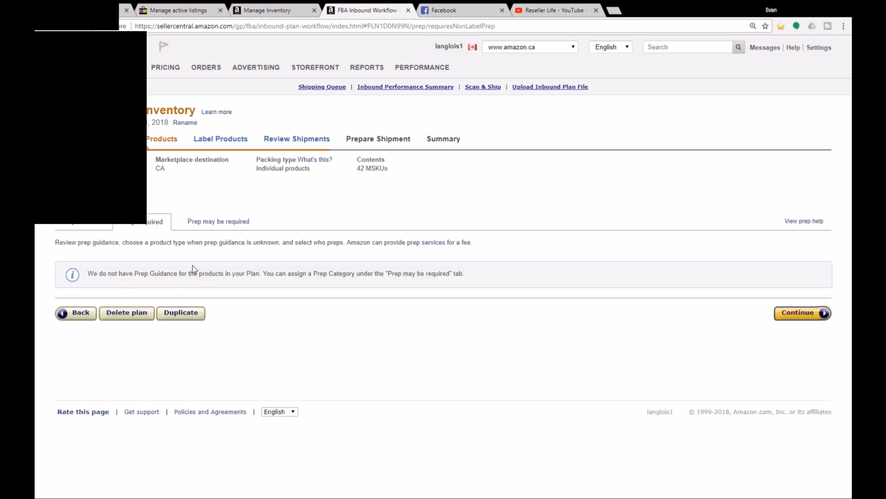
{"action": "left_click", "coordinate": [229, 141]}
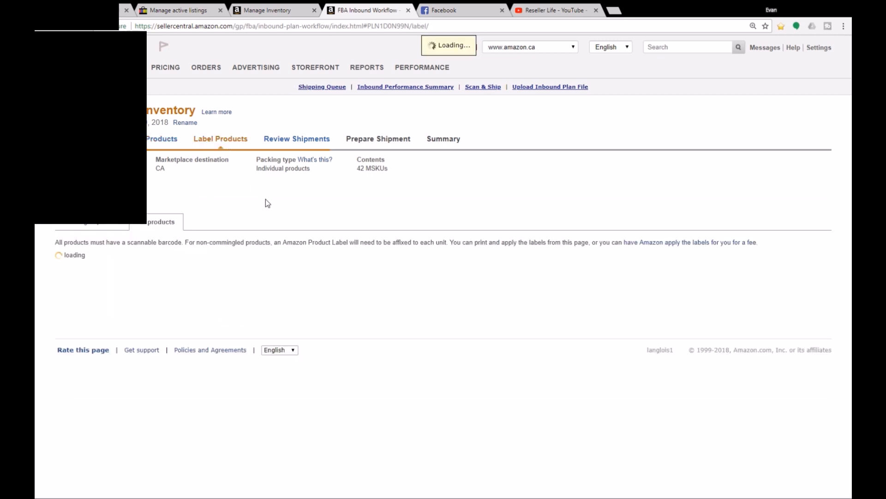
- Set the number of labels to print for the PROfreshionals Onion Keeper to 2
{"action": "scroll", "coordinate": [321, 251], "scroll_direction": "down", "scroll_amount": 2}
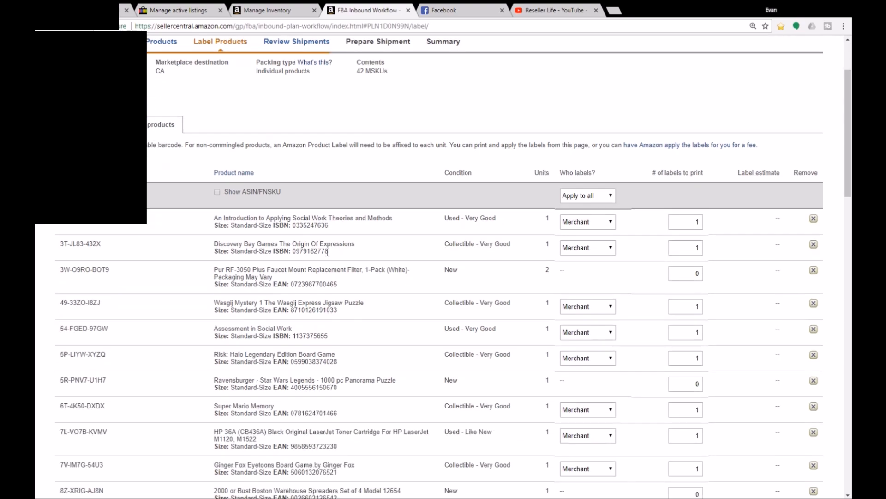
{"action": "scroll", "coordinate": [321, 251], "scroll_direction": "down", "scroll_amount": 12}
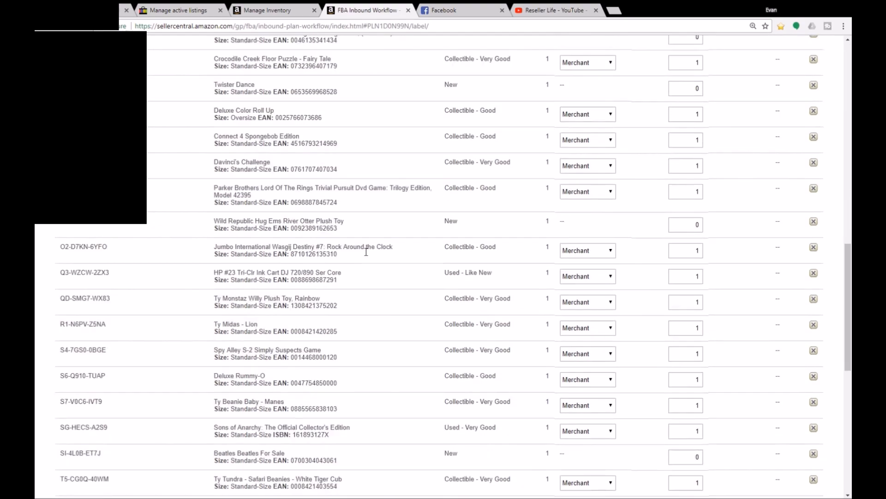
{"action": "scroll", "coordinate": [363, 251], "scroll_direction": "down", "scroll_amount": 9}
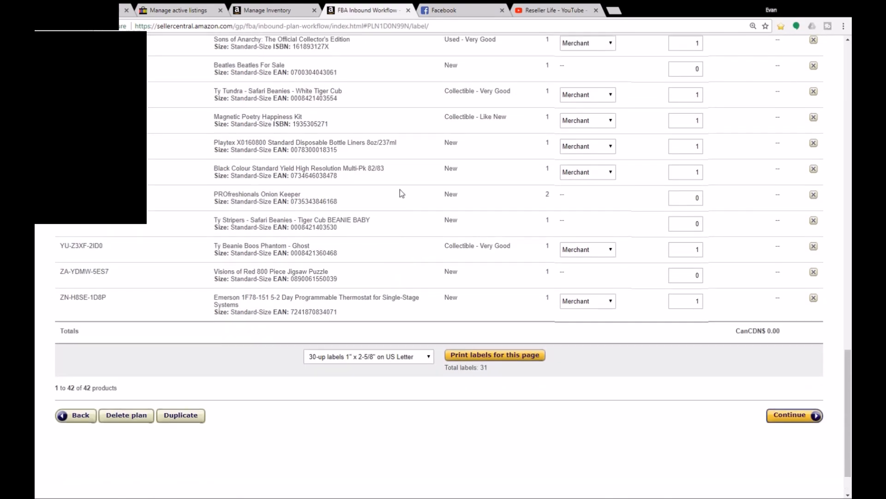
{"action": "left_click", "coordinate": [686, 202]}
{"action": "type", "text": "2"}
{"action": "left_click", "coordinate": [638, 208]}
- Recheck the label counts of all products and generate their labels in the 30-up 1" x 2-5/8" US Letter format
{"action": "scroll", "coordinate": [490, 286], "scroll_direction": "up", "scroll_amount": 15}
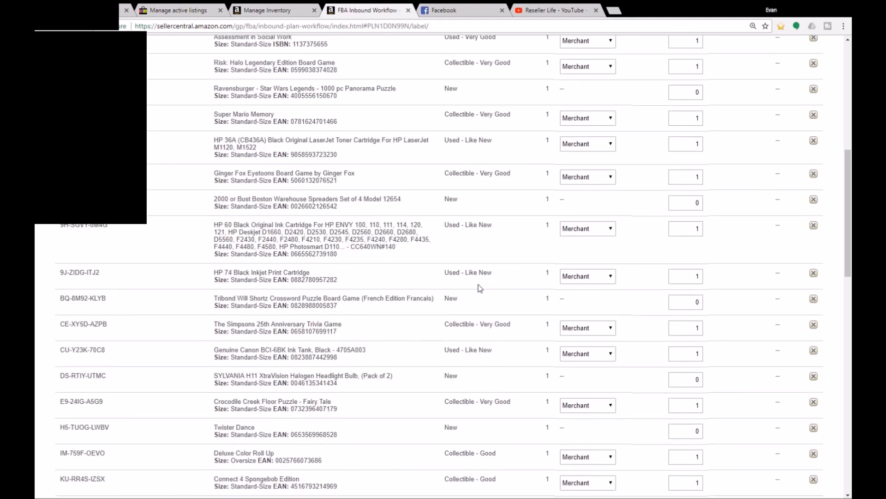
{"action": "scroll", "coordinate": [480, 288], "scroll_direction": "up", "scroll_amount": 6}
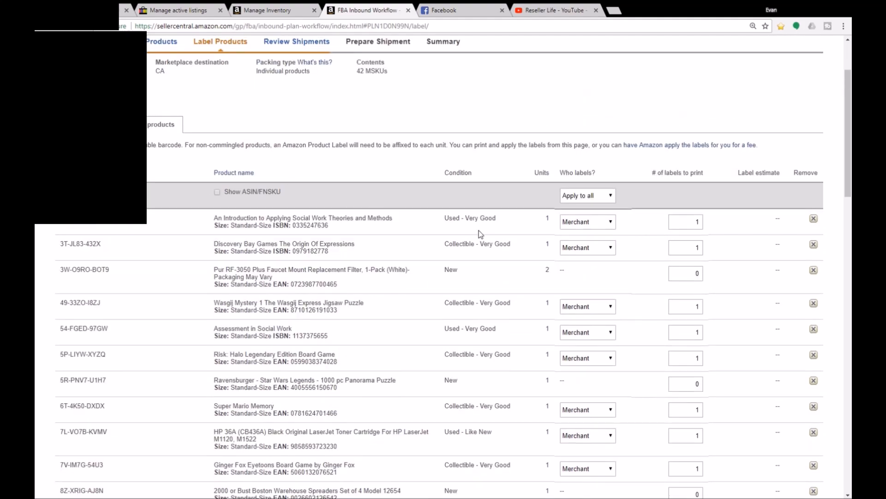
{"action": "scroll", "coordinate": [481, 234], "scroll_direction": "down", "scroll_amount": 15}
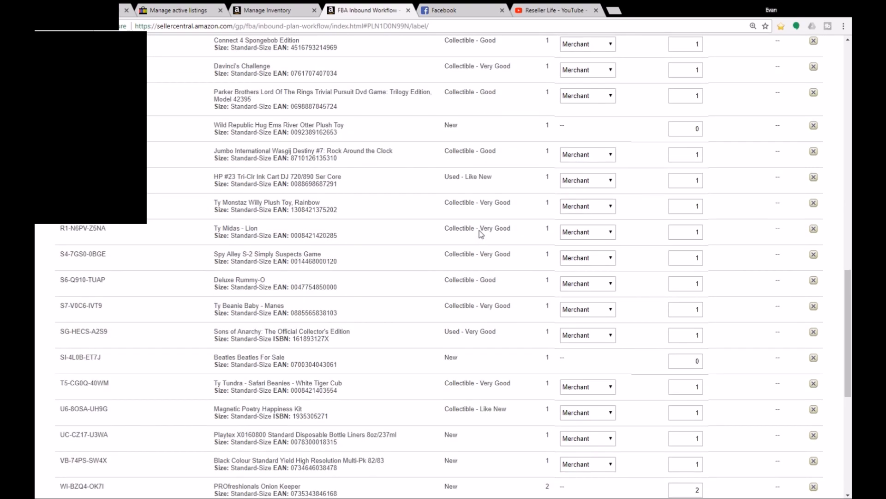
{"action": "scroll", "coordinate": [483, 234], "scroll_direction": "down", "scroll_amount": 7}
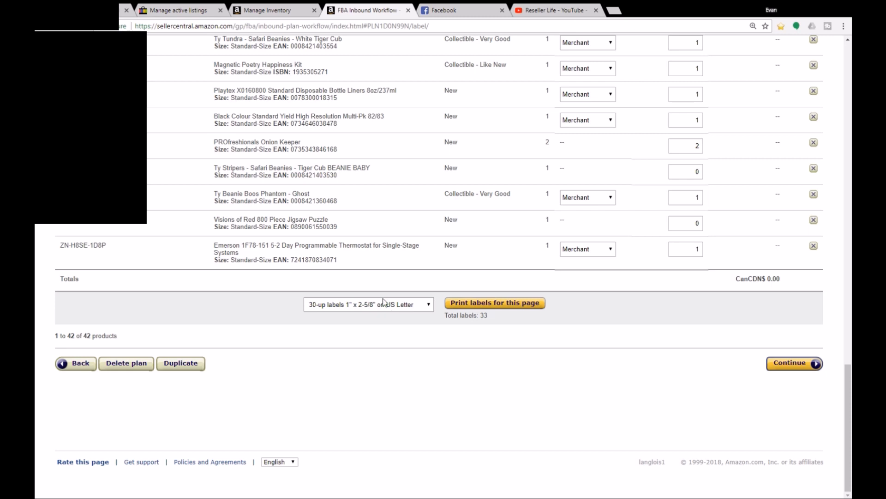
{"action": "left_click", "coordinate": [429, 307]}
{"action": "left_click", "coordinate": [505, 305]}
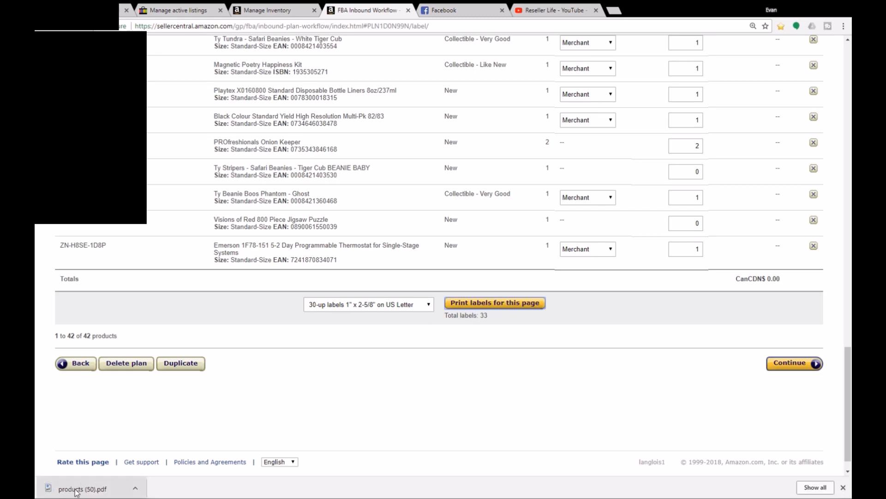
- Open the downloaded products (50).pdf and look over the product labels on both pages
{"action": "left_click", "coordinate": [76, 491]}
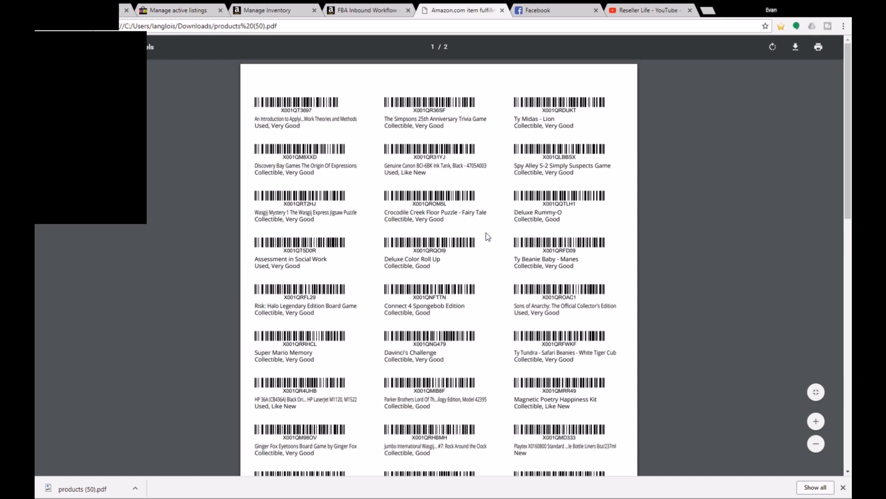
{"action": "scroll", "coordinate": [489, 233], "scroll_direction": "down", "scroll_amount": 10}
{"action": "scroll", "coordinate": [467, 263], "scroll_direction": "up", "scroll_amount": 4}
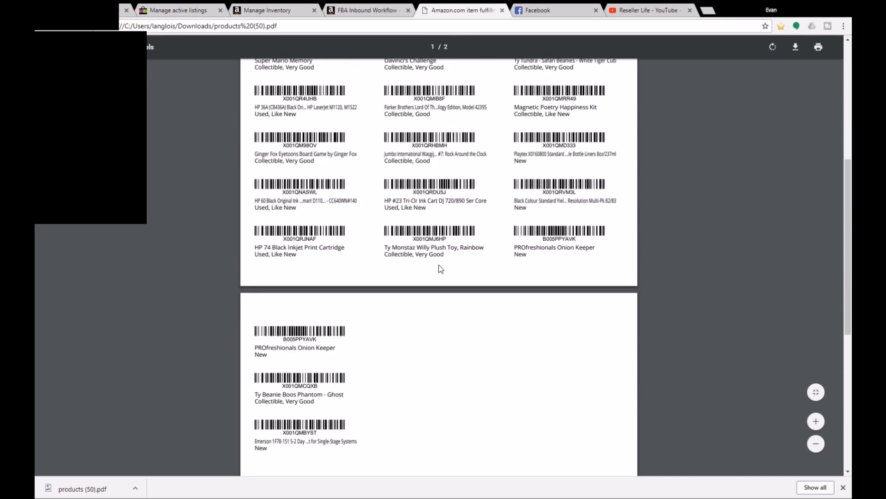
{"action": "scroll", "coordinate": [441, 269], "scroll_direction": "up", "scroll_amount": 6}
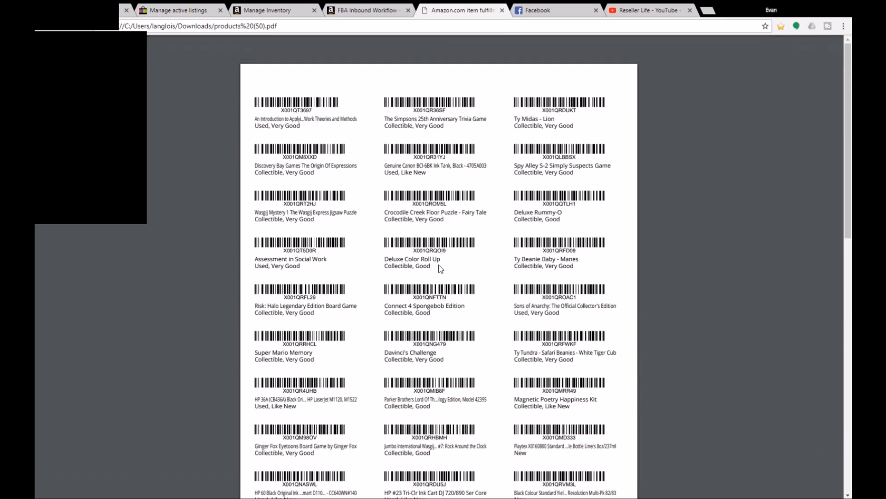
{"action": "scroll", "coordinate": [616, 266], "scroll_direction": "down", "scroll_amount": 4}
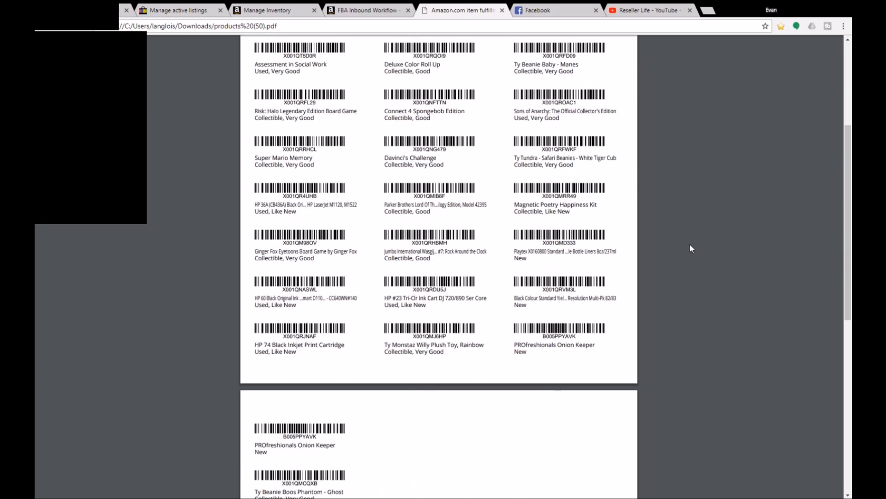
{"action": "scroll", "coordinate": [685, 113], "scroll_direction": "up", "scroll_amount": 4}
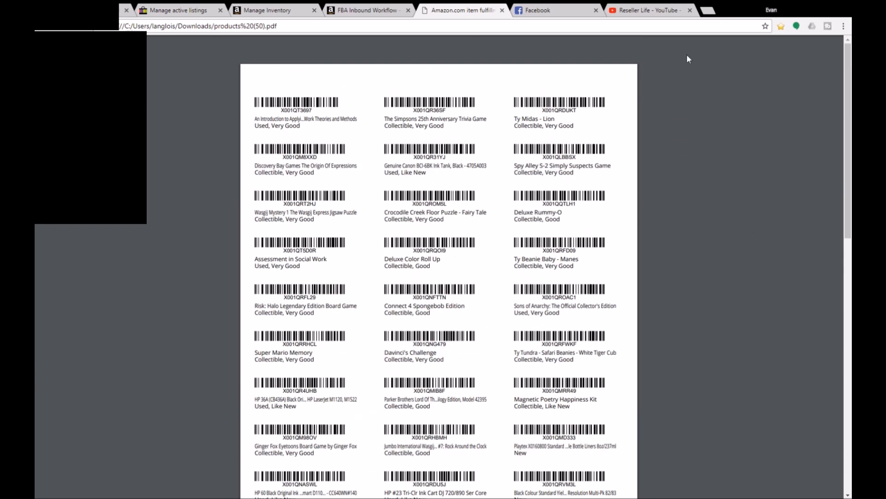
- Print the label sheets, close the PDF and continue the shipping plan to the Review Shipments stage
{"action": "left_click", "coordinate": [818, 46]}
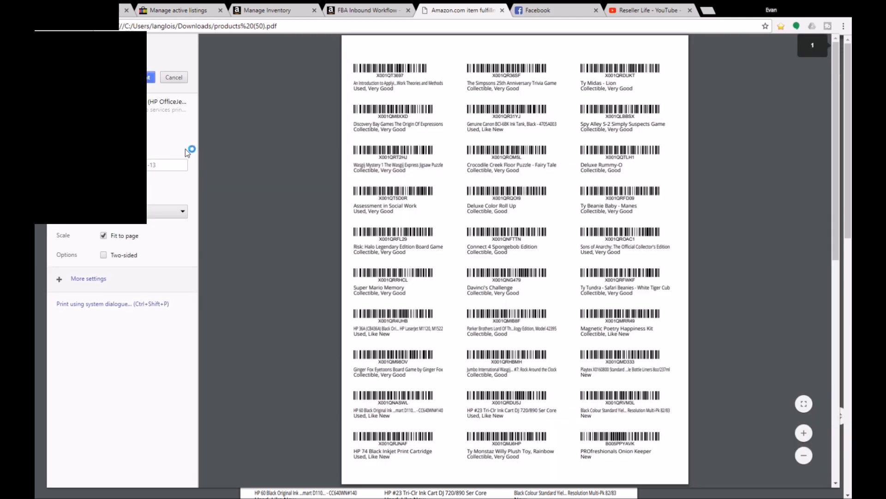
{"action": "left_click", "coordinate": [149, 77]}
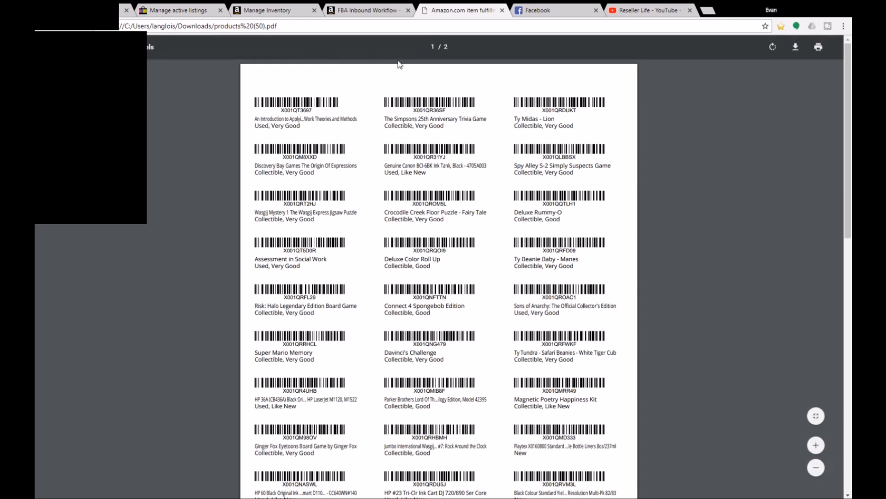
{"action": "left_click", "coordinate": [503, 11]}
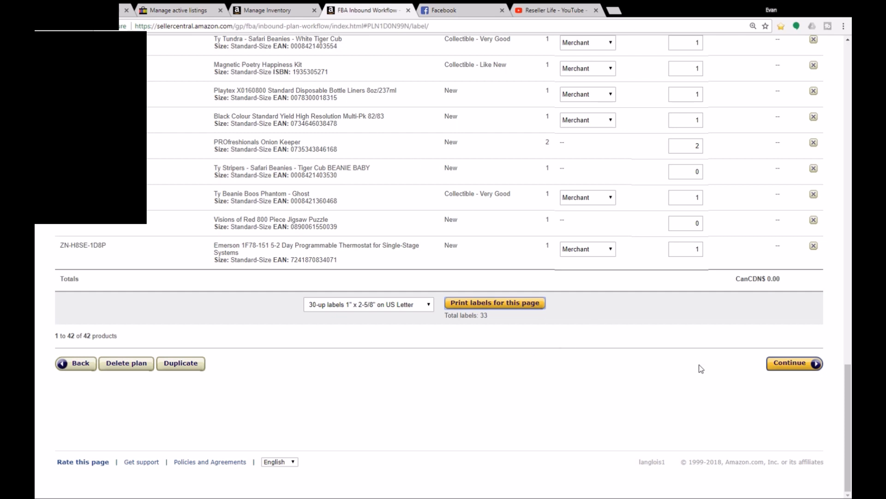
{"action": "left_click", "coordinate": [792, 363]}
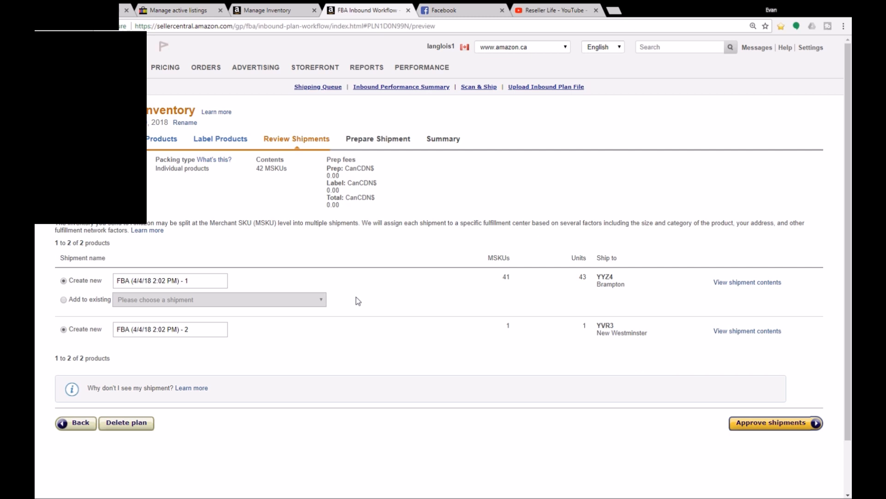
- Show the contents of the New Westminster (YVR3) shipment to see which product was split off
{"action": "scroll", "coordinate": [357, 298], "scroll_direction": "down", "scroll_amount": 1}
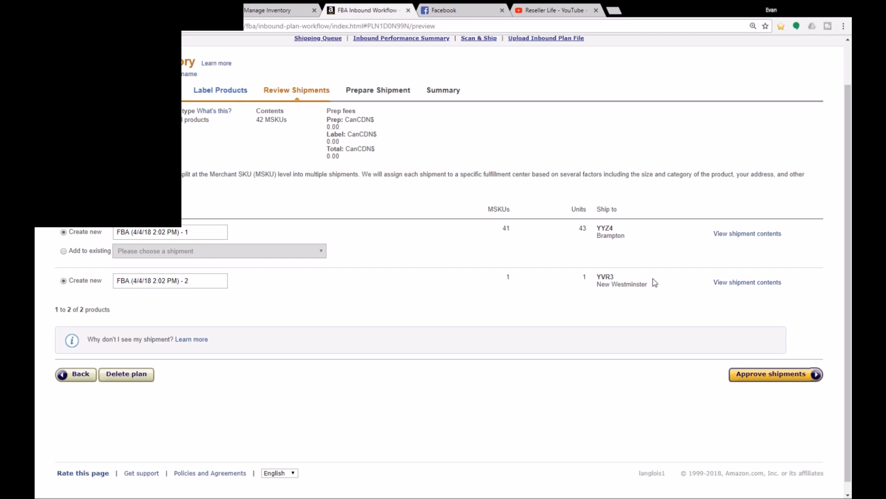
{"action": "left_click", "coordinate": [756, 283]}
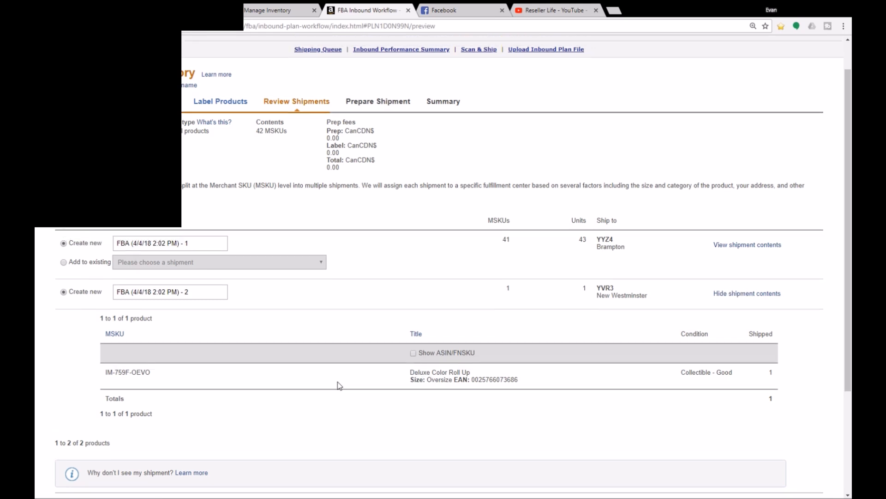
{"action": "scroll", "coordinate": [323, 351], "scroll_direction": "up", "scroll_amount": 1}
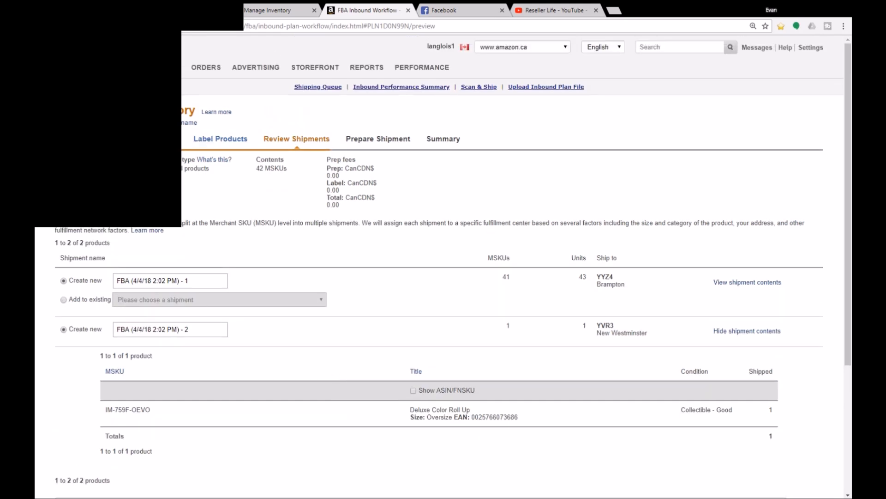
- Go back to the plan's product quantities and remove the Deluxe Color Roll Up from the shipping plan
{"action": "left_click", "coordinate": [78, 139]}
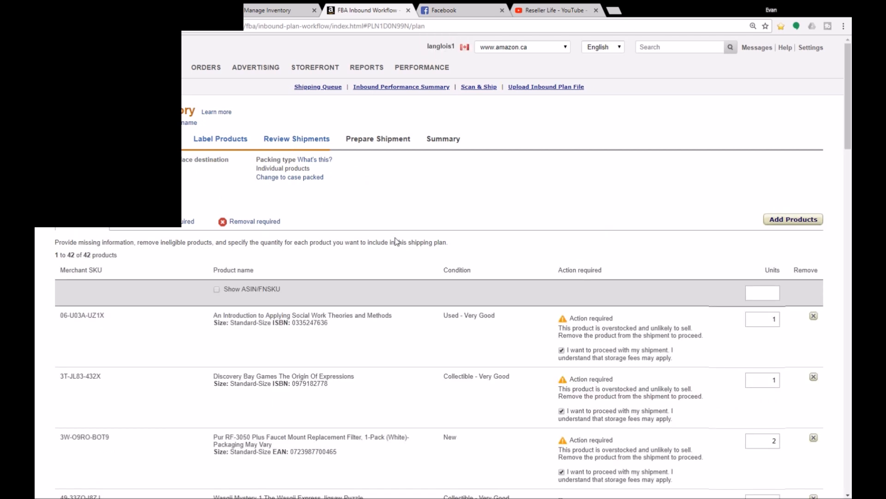
{"action": "scroll", "coordinate": [432, 303], "scroll_direction": "down", "scroll_amount": 1}
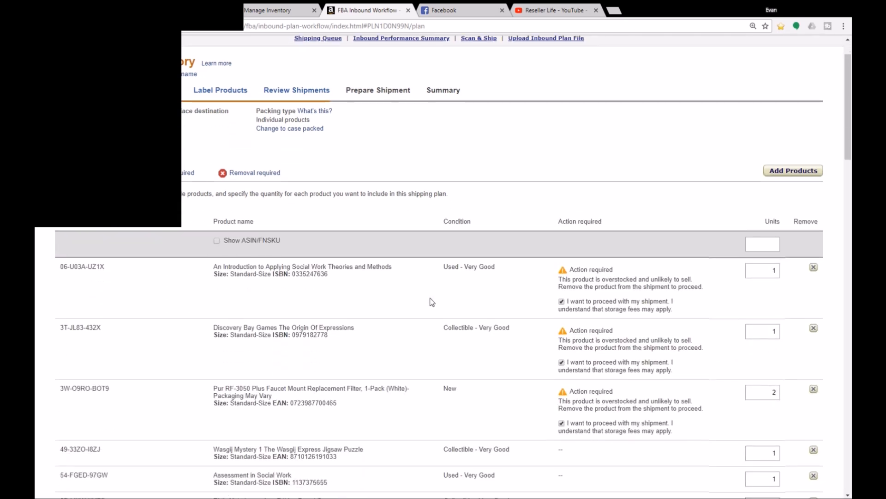
{"action": "scroll", "coordinate": [432, 301], "scroll_direction": "down", "scroll_amount": 1}
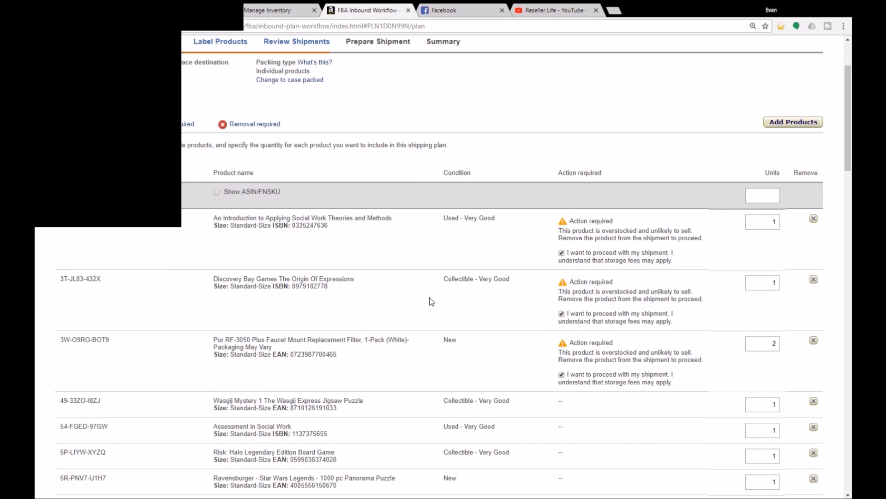
{"action": "scroll", "coordinate": [429, 298], "scroll_direction": "down", "scroll_amount": 3}
{"action": "scroll", "coordinate": [428, 298], "scroll_direction": "down", "scroll_amount": 5}
{"action": "scroll", "coordinate": [430, 301], "scroll_direction": "down", "scroll_amount": 5}
{"action": "scroll", "coordinate": [428, 298], "scroll_direction": "down", "scroll_amount": 1}
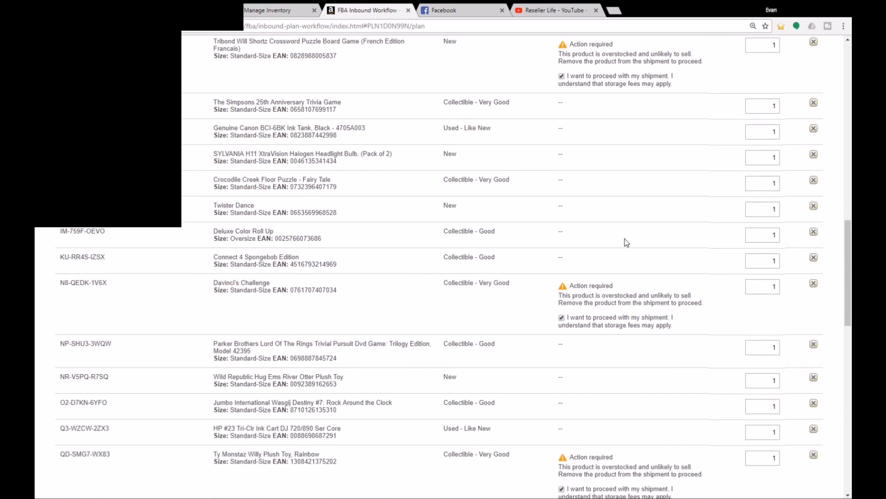
{"action": "double_click", "coordinate": [766, 240]}
{"action": "left_click", "coordinate": [711, 232]}
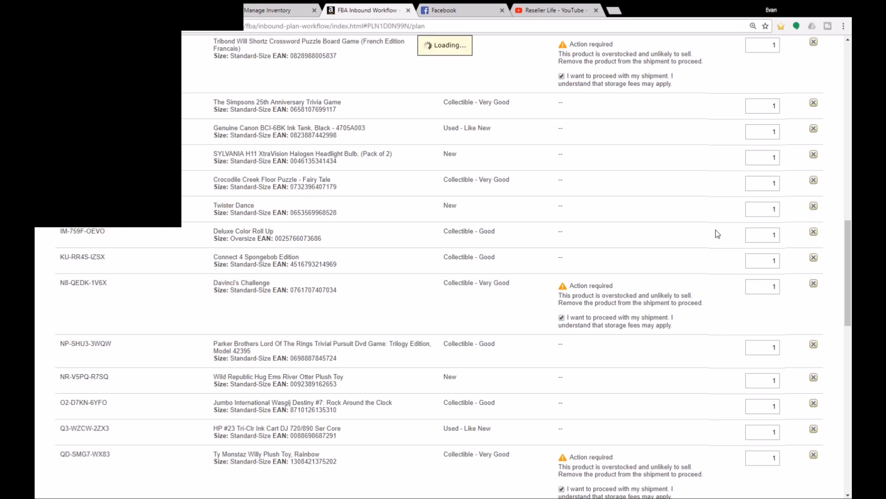
{"action": "left_click", "coordinate": [814, 232]}
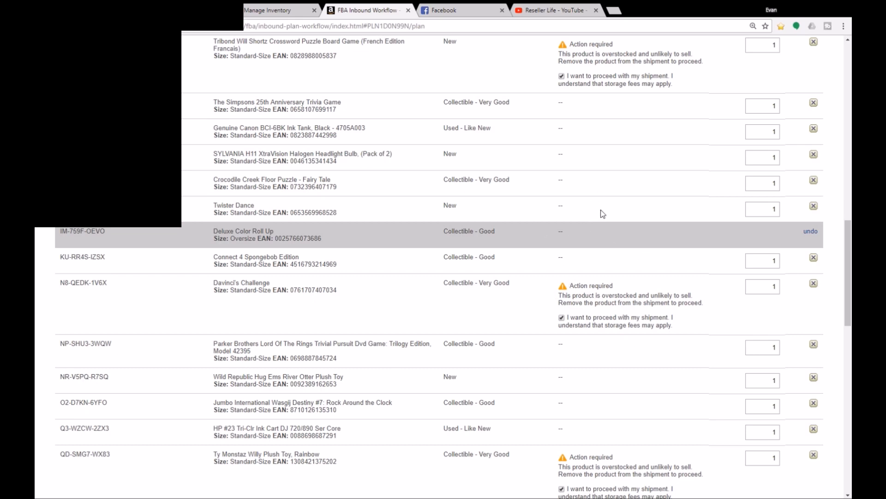
- Check the remaining products in the list and continue the plan to the prep stage
{"action": "scroll", "coordinate": [603, 214], "scroll_direction": "up", "scroll_amount": 10}
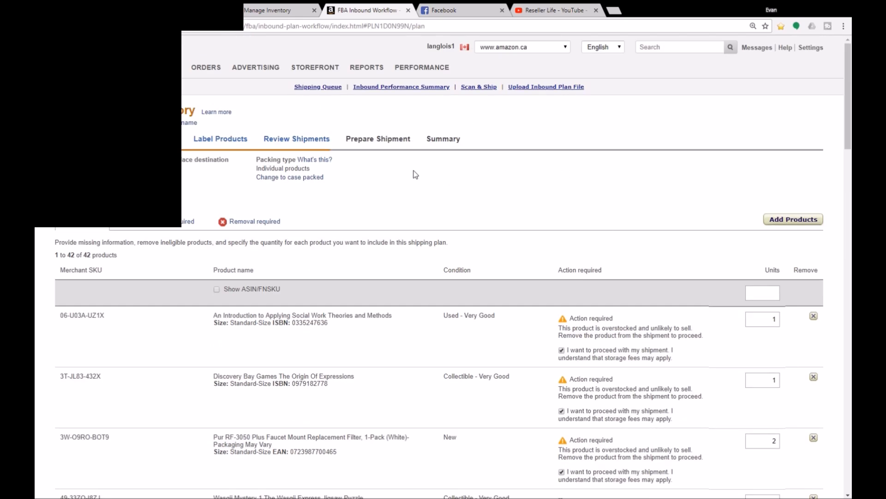
{"action": "scroll", "coordinate": [426, 228], "scroll_direction": "down", "scroll_amount": 15}
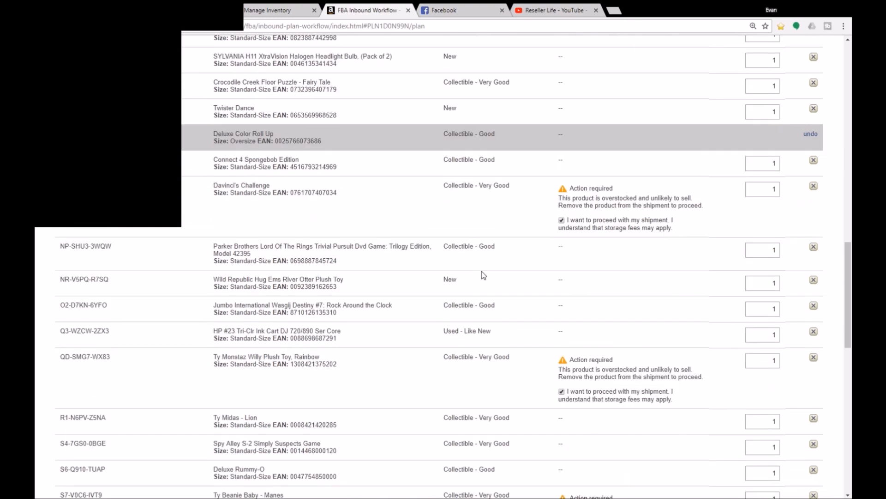
{"action": "scroll", "coordinate": [496, 285], "scroll_direction": "down", "scroll_amount": 9}
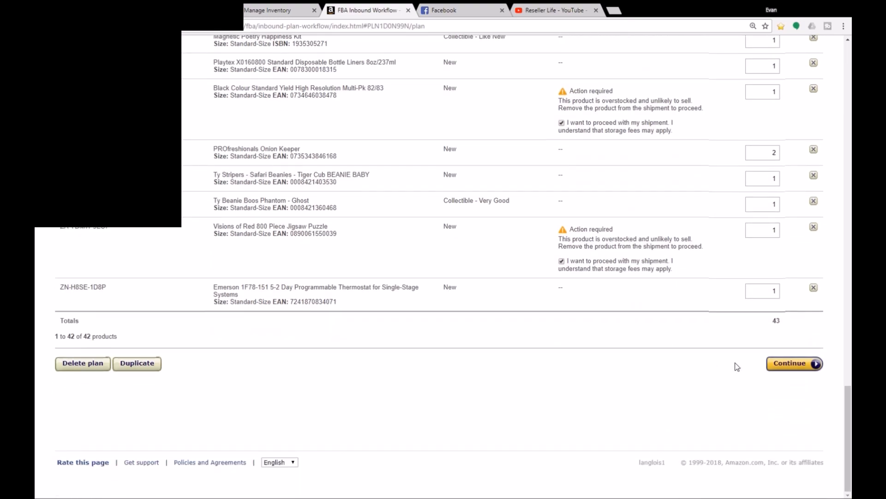
{"action": "left_click", "coordinate": [791, 365]}
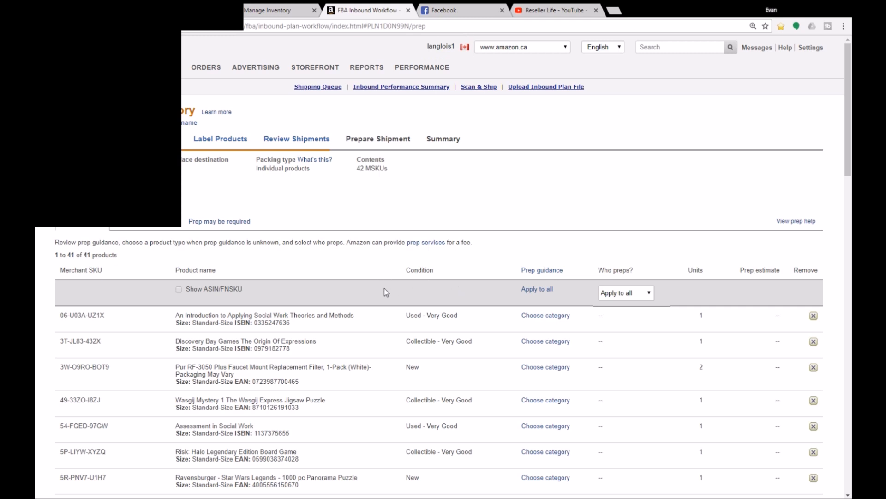
- Choose who preps for all products at once and continue the plan to the Label Products stage
{"action": "scroll", "coordinate": [326, 273], "scroll_direction": "down", "scroll_amount": 2}
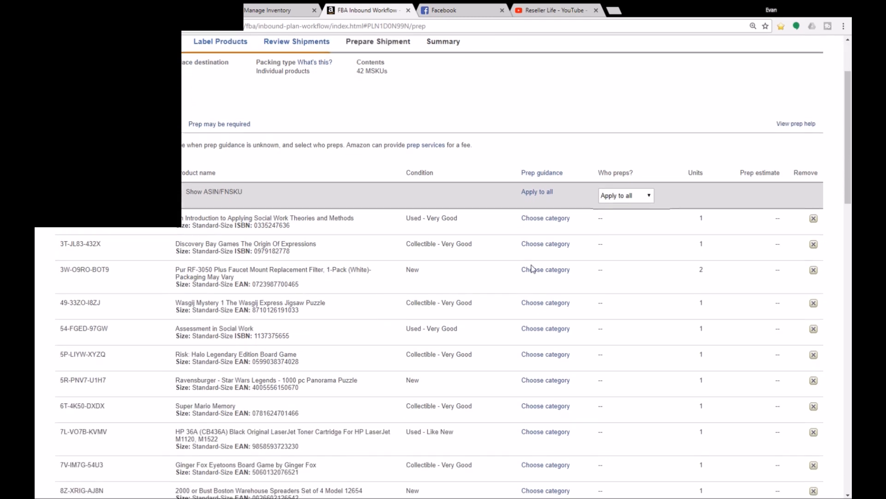
{"action": "left_click", "coordinate": [639, 199]}
{"action": "left_click", "coordinate": [623, 224]}
{"action": "scroll", "coordinate": [586, 278], "scroll_direction": "down", "scroll_amount": 4}
{"action": "scroll", "coordinate": [517, 261], "scroll_direction": "up", "scroll_amount": 4}
{"action": "scroll", "coordinate": [506, 282], "scroll_direction": "down", "scroll_amount": 13}
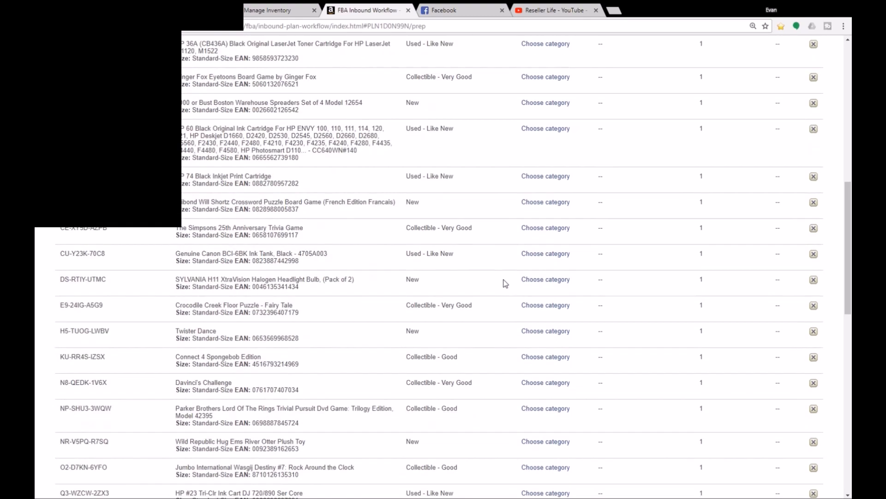
{"action": "scroll", "coordinate": [518, 297], "scroll_direction": "down", "scroll_amount": 8}
{"action": "left_click", "coordinate": [780, 364]}
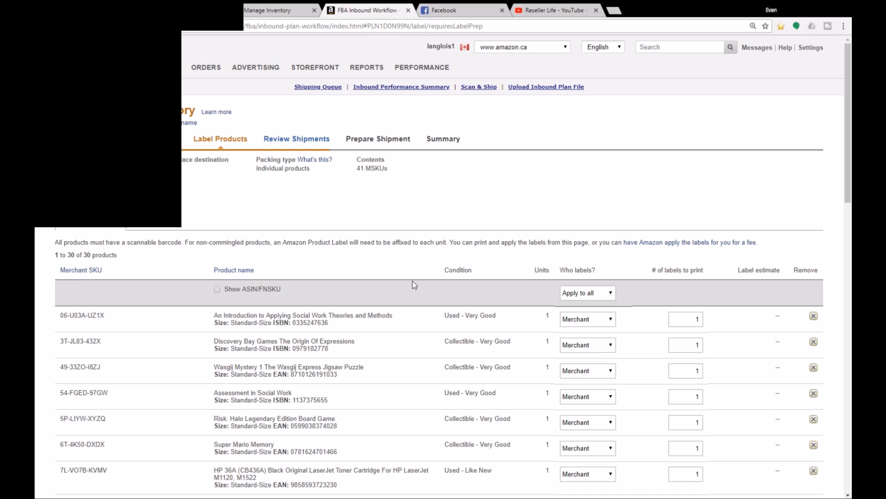
- Set Merchant as the labeler for all products and check the label counts down the list
{"action": "scroll", "coordinate": [415, 285], "scroll_direction": "down", "scroll_amount": 2}
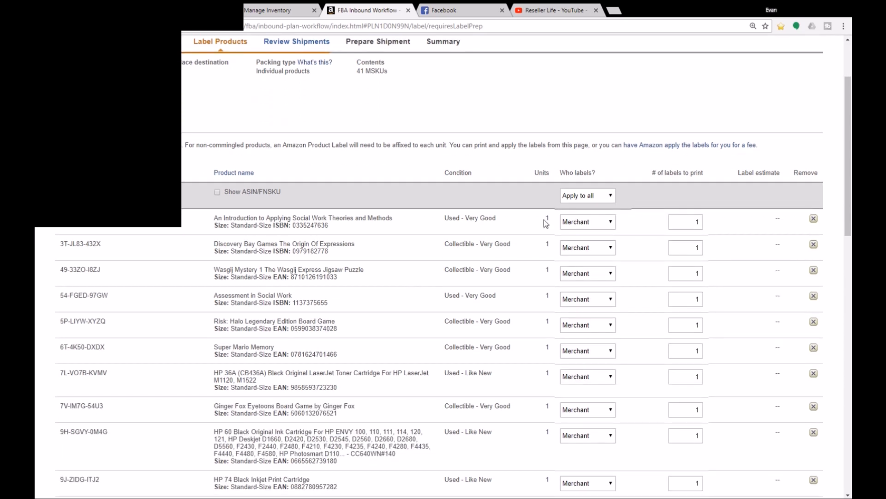
{"action": "left_click", "coordinate": [583, 220]}
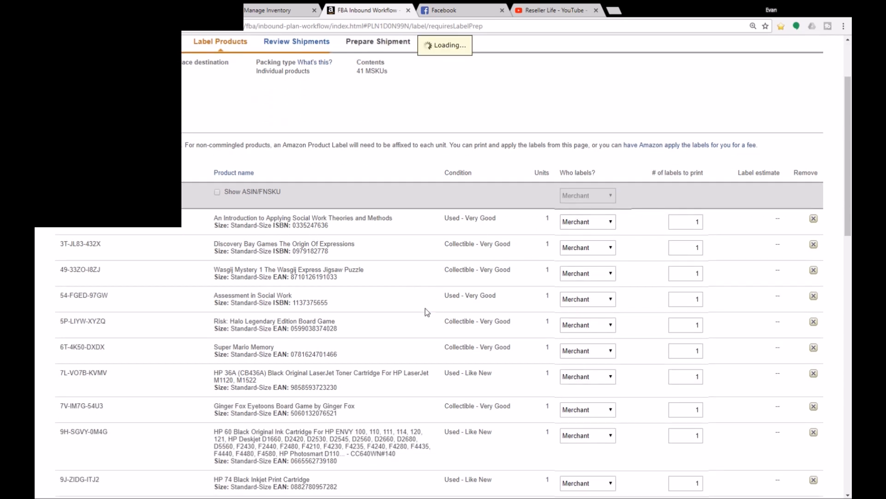
{"action": "scroll", "coordinate": [424, 303], "scroll_direction": "down", "scroll_amount": 4}
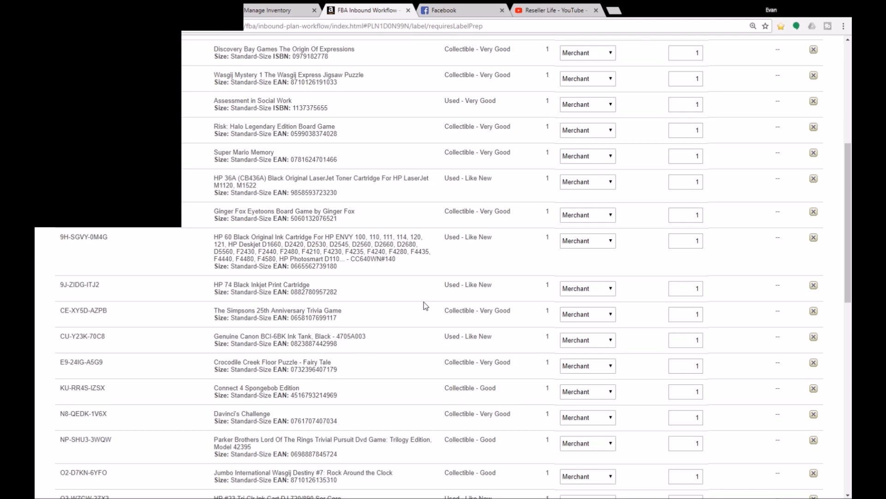
{"action": "scroll", "coordinate": [425, 306], "scroll_direction": "down", "scroll_amount": 10}
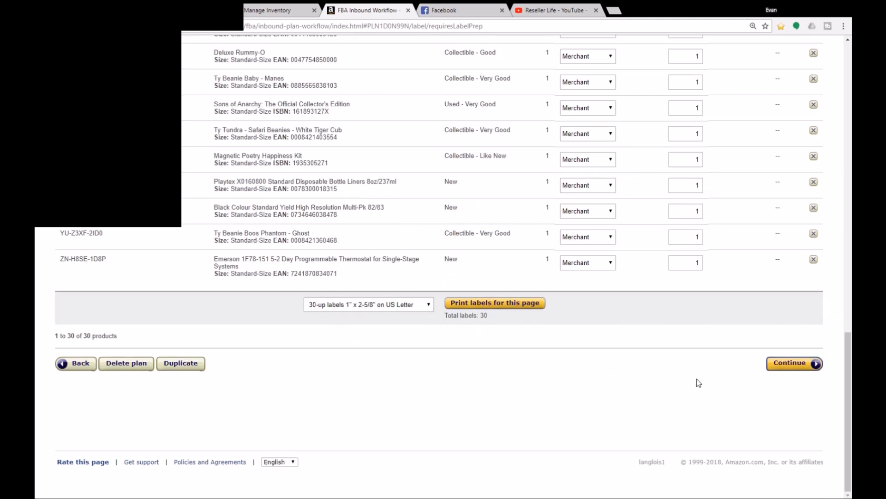
- Continue to shipment review, approve the single Brampton (YYZ4) shipment and open it for preparation
{"action": "left_click", "coordinate": [790, 363]}
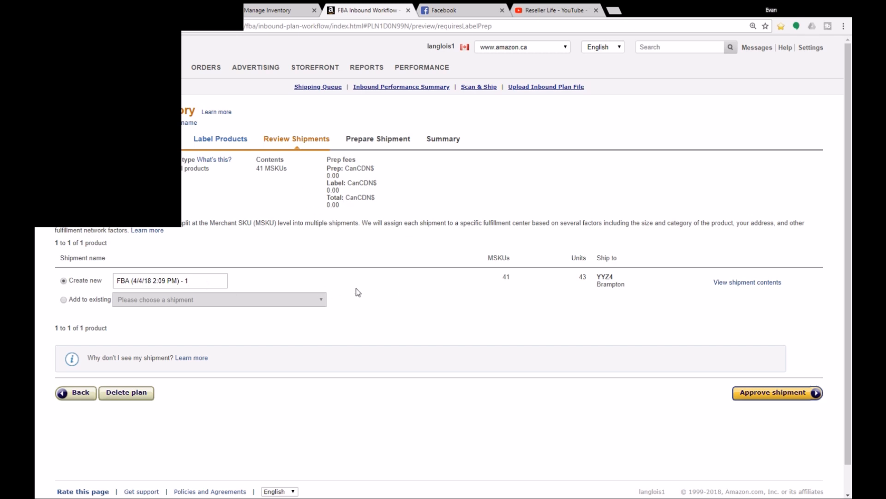
{"action": "left_click", "coordinate": [778, 393]}
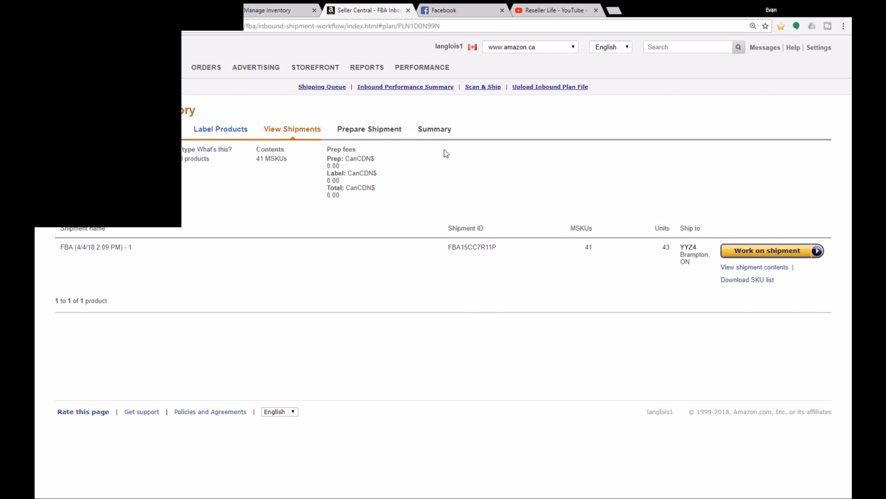
{"action": "left_click", "coordinate": [749, 253]}
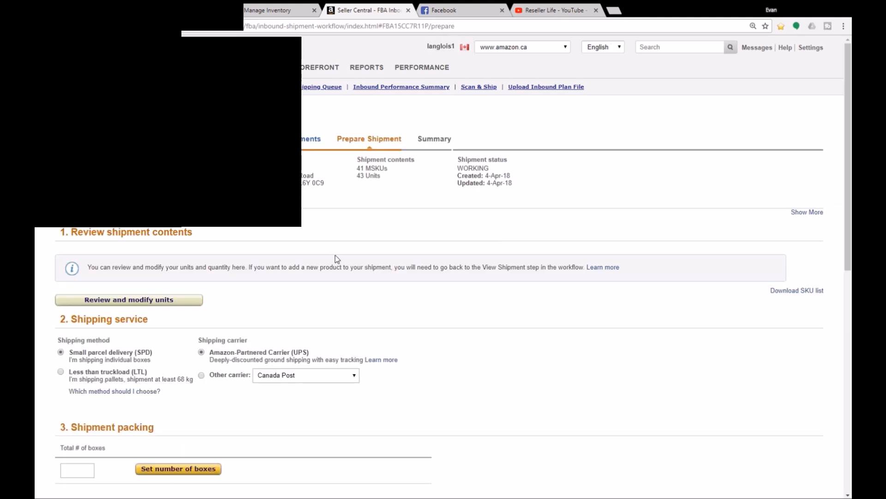
- Choose Canada Post as the other shipping carrier and set the total number of boxes to 1
{"action": "scroll", "coordinate": [305, 246], "scroll_direction": "down", "scroll_amount": 1}
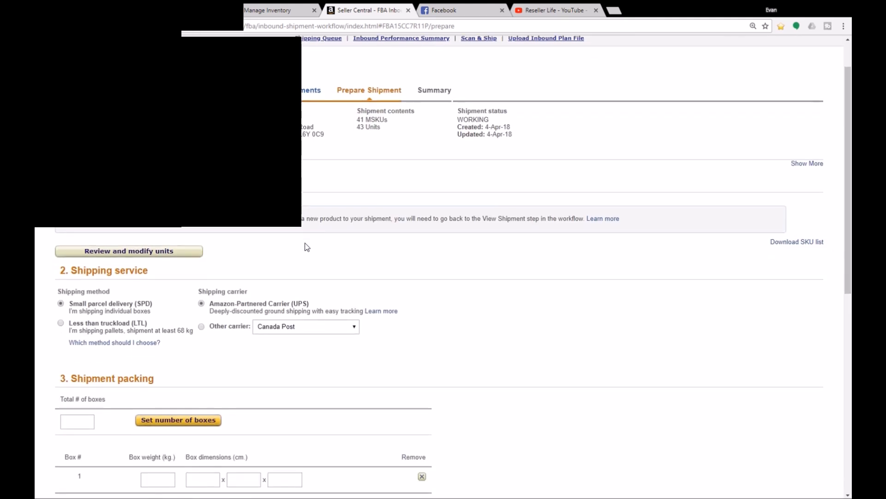
{"action": "scroll", "coordinate": [306, 247], "scroll_direction": "down", "scroll_amount": 3}
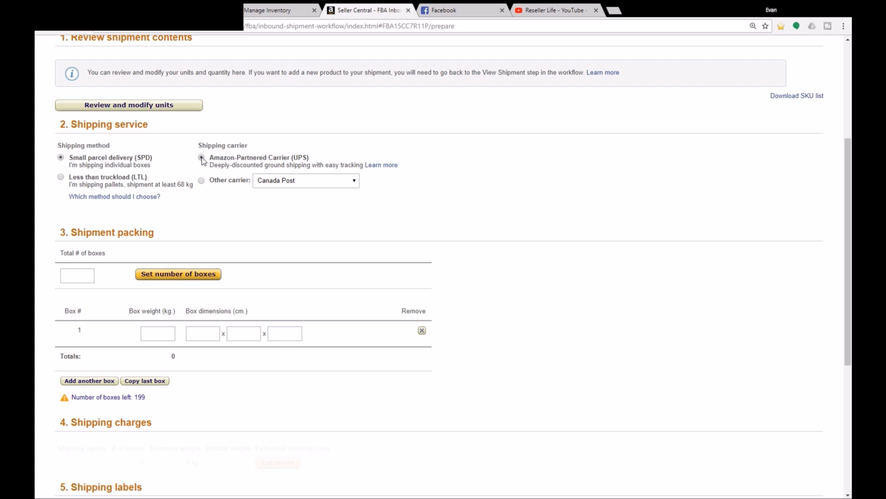
{"action": "left_click", "coordinate": [202, 181]}
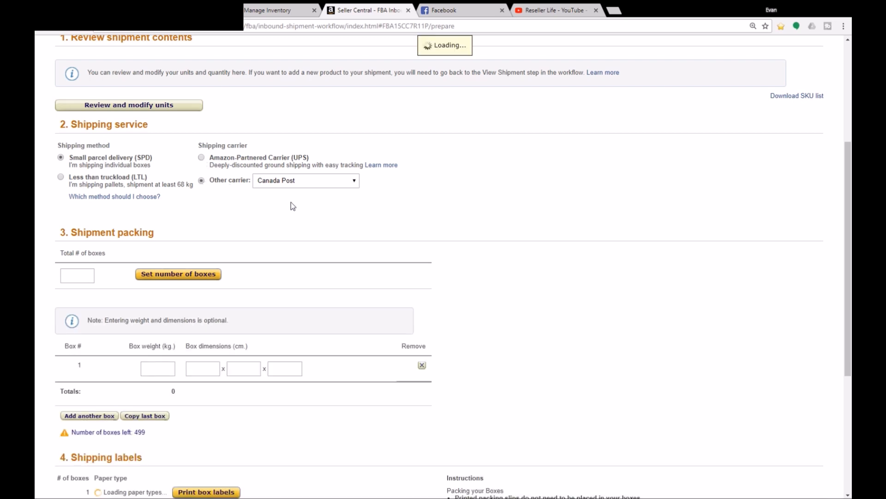
{"action": "scroll", "coordinate": [298, 211], "scroll_direction": "down", "scroll_amount": 1}
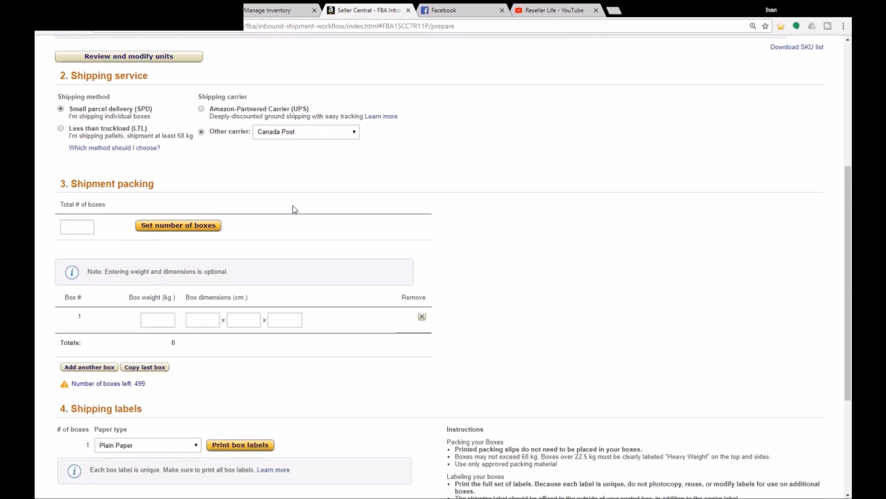
{"action": "left_click", "coordinate": [87, 229]}
{"action": "left_click", "coordinate": [201, 226]}
{"action": "scroll", "coordinate": [99, 249], "scroll_direction": "down", "scroll_amount": 3}
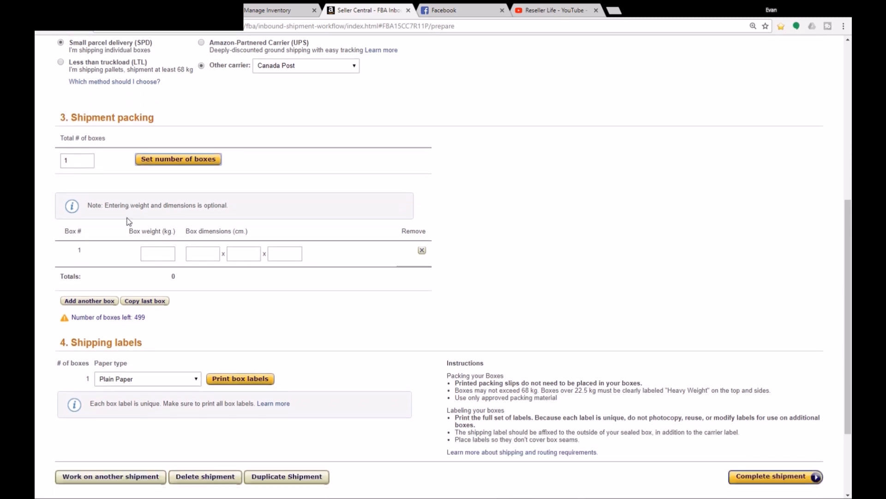
- Generate the box label on Plain Paper, open package (49).pdf and print it
{"action": "scroll", "coordinate": [129, 221], "scroll_direction": "down", "scroll_amount": 1}
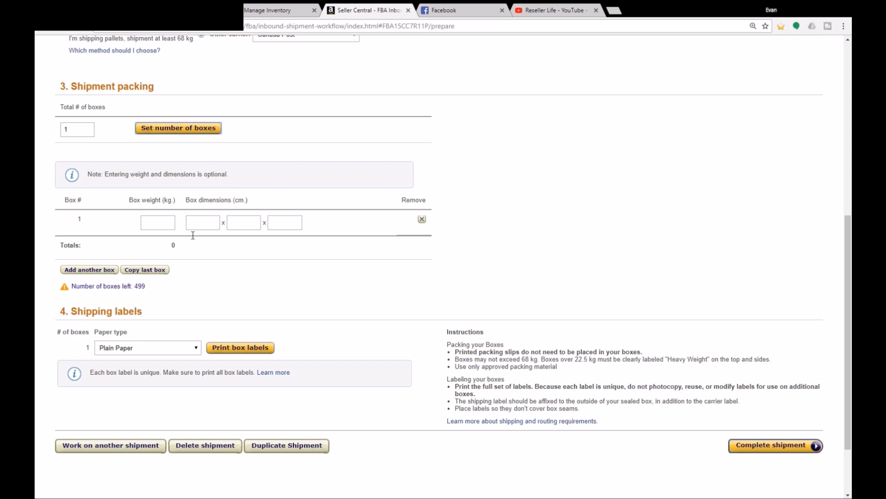
{"action": "scroll", "coordinate": [227, 235], "scroll_direction": "down", "scroll_amount": 1}
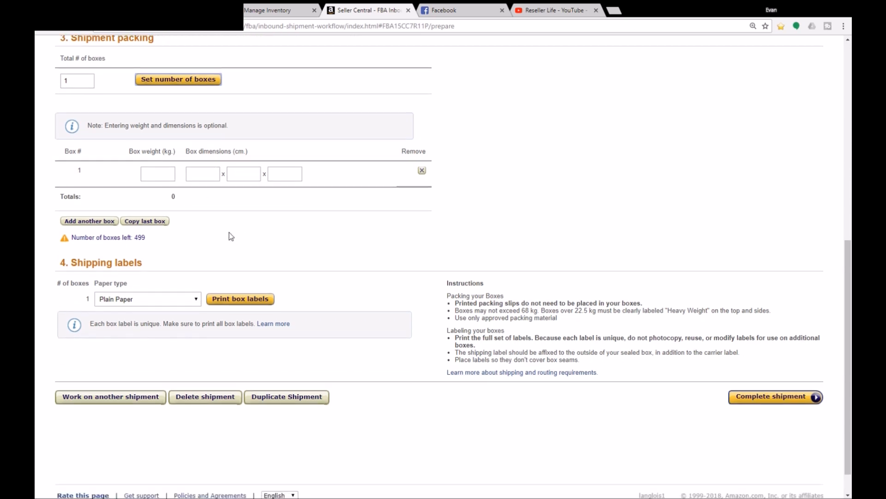
{"action": "scroll", "coordinate": [227, 235], "scroll_direction": "down", "scroll_amount": 1}
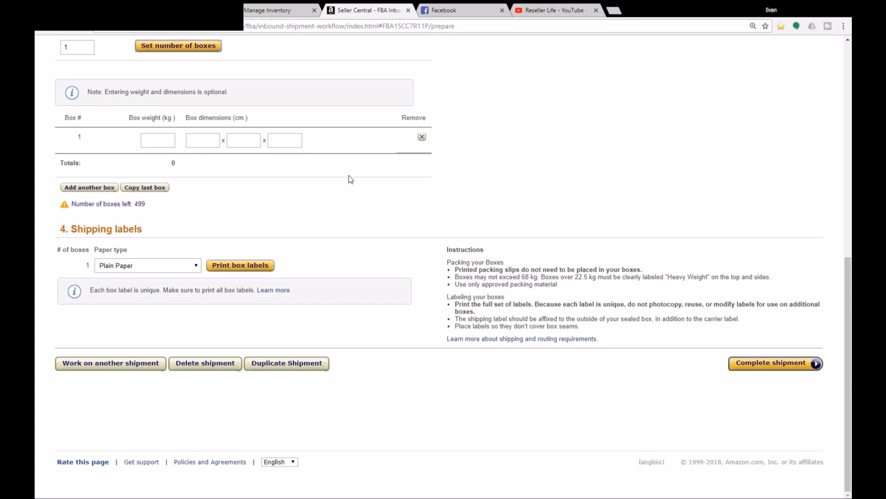
{"action": "left_click", "coordinate": [248, 266]}
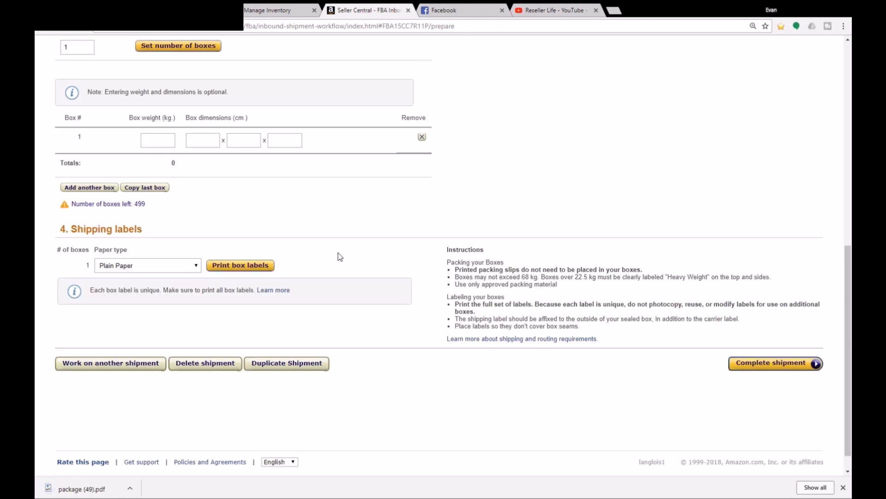
{"action": "left_click", "coordinate": [76, 489]}
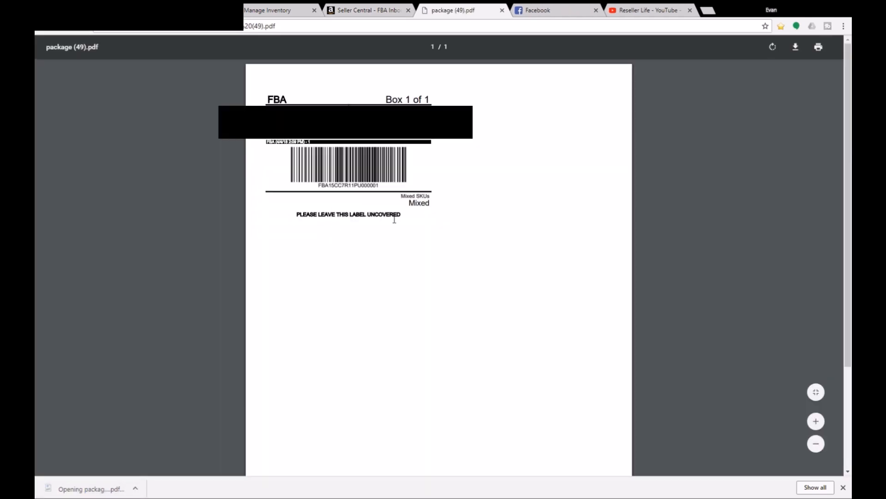
{"action": "left_click", "coordinate": [820, 49]}
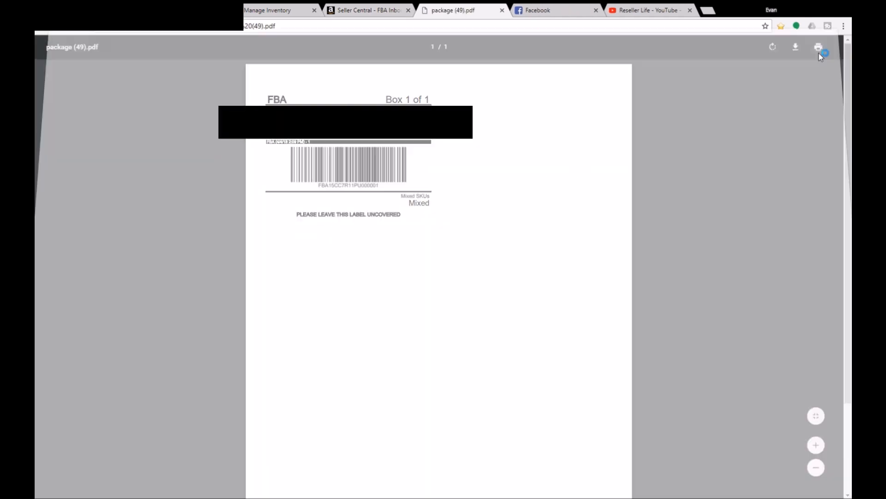
{"action": "left_click", "coordinate": [145, 86]}
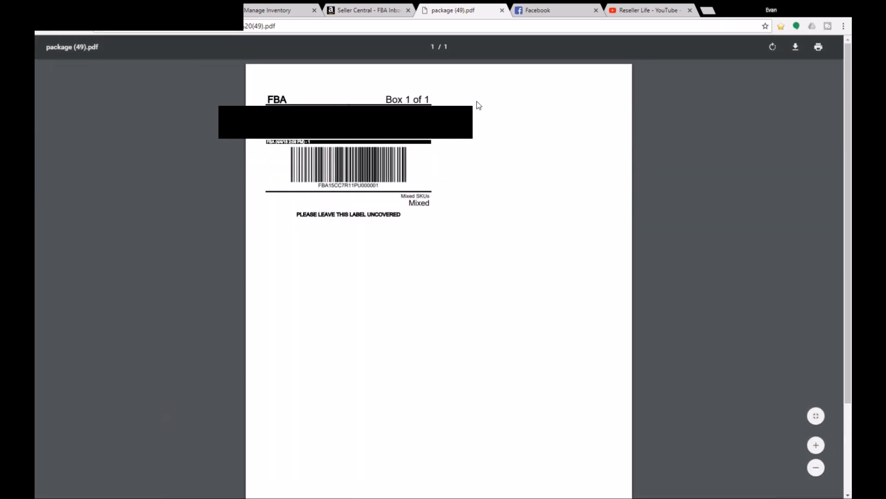
- Close the box label PDF, review the shipment's carrier, packing and label sections, and complete the shipment
{"action": "left_click", "coordinate": [502, 11]}
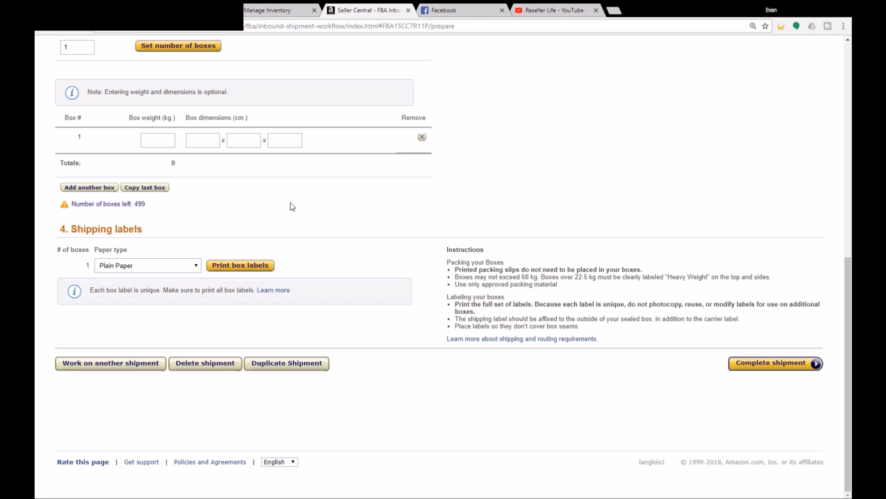
{"action": "scroll", "coordinate": [301, 237], "scroll_direction": "up", "scroll_amount": 3}
{"action": "scroll", "coordinate": [303, 243], "scroll_direction": "up", "scroll_amount": 4}
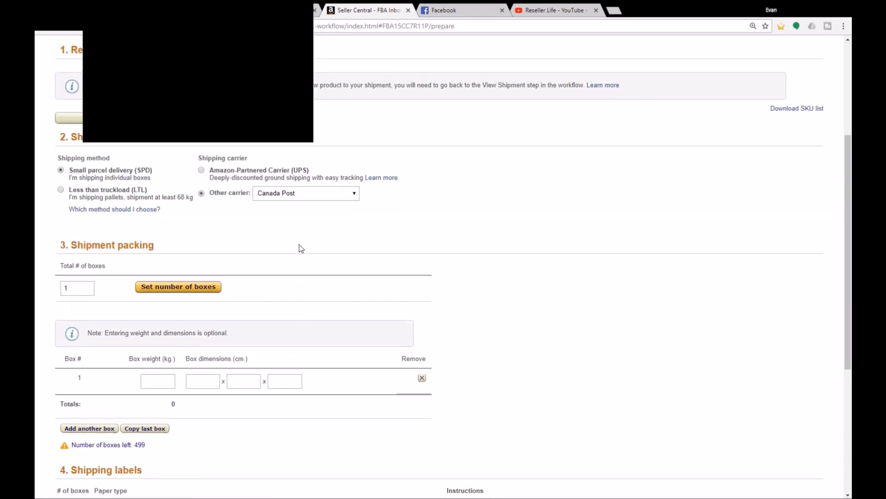
{"action": "scroll", "coordinate": [276, 250], "scroll_direction": "down", "scroll_amount": 2}
{"action": "scroll", "coordinate": [279, 253], "scroll_direction": "down", "scroll_amount": 1}
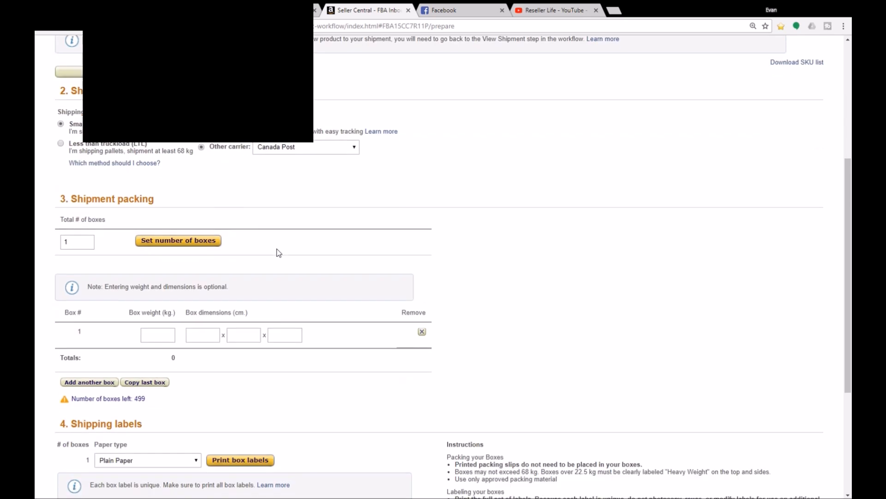
{"action": "scroll", "coordinate": [279, 253], "scroll_direction": "down", "scroll_amount": 2}
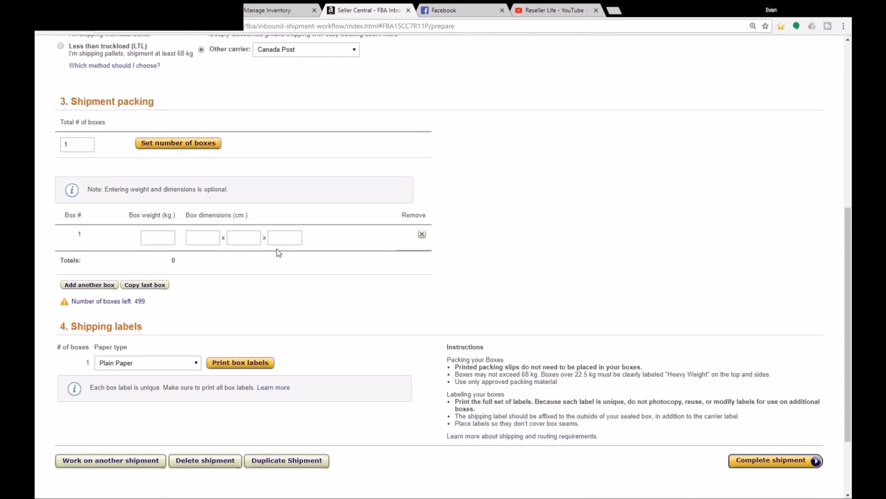
{"action": "scroll", "coordinate": [278, 252], "scroll_direction": "down", "scroll_amount": 2}
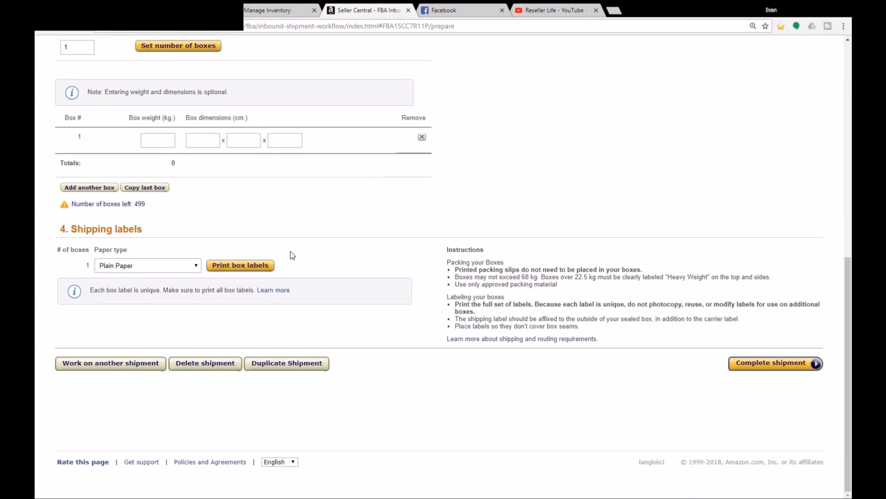
{"action": "left_click", "coordinate": [754, 363]}
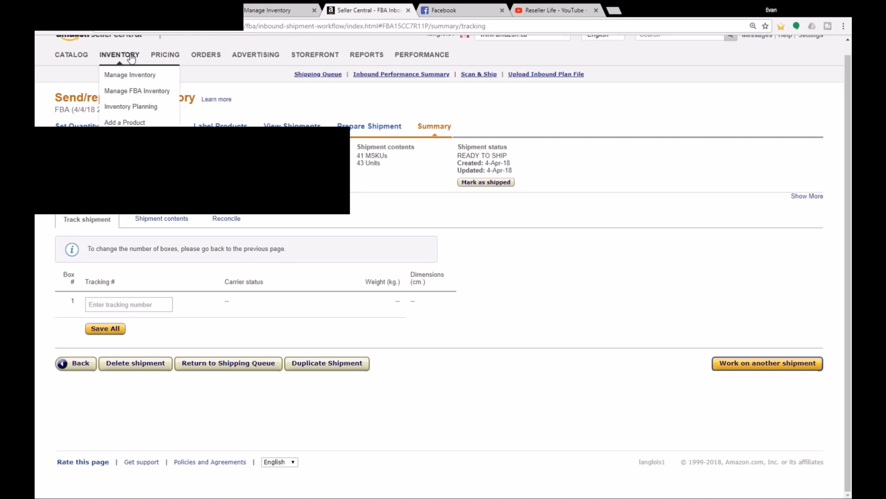
- Open Manage Inventory and filter the listings to Active status with Amazon fulfillment
{"action": "left_click", "coordinate": [132, 75]}
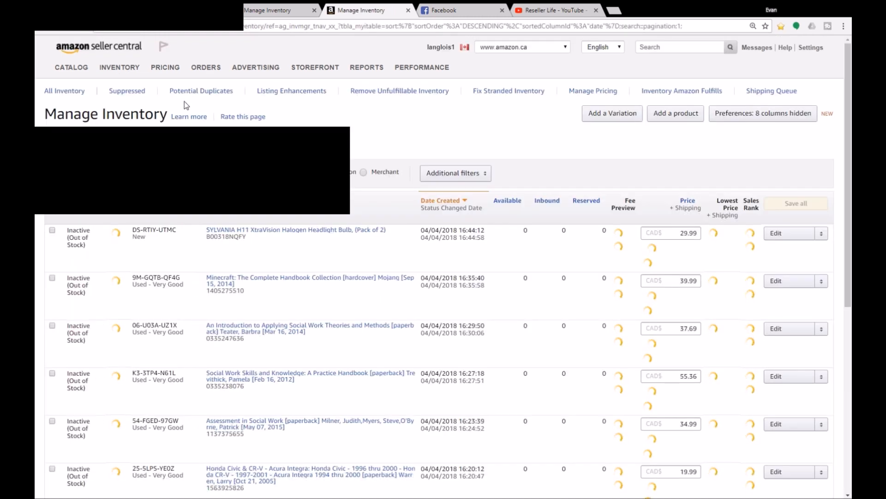
{"action": "left_click", "coordinate": [161, 173]}
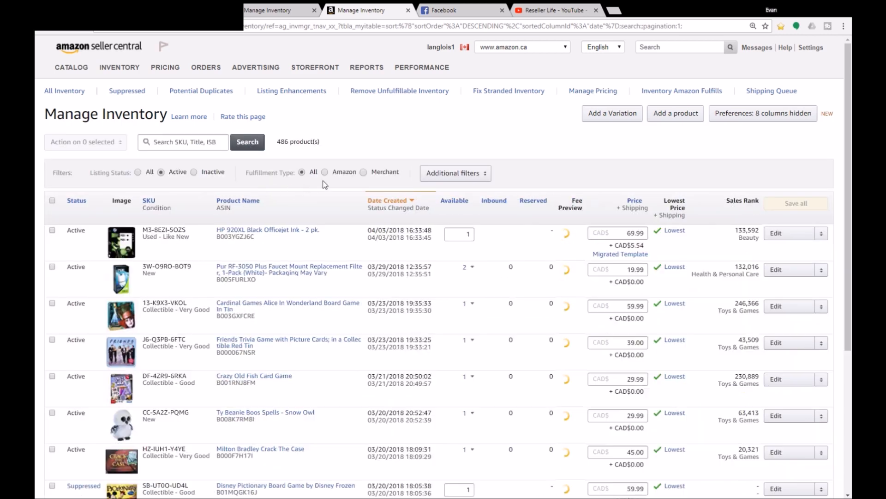
{"action": "left_click", "coordinate": [325, 172]}
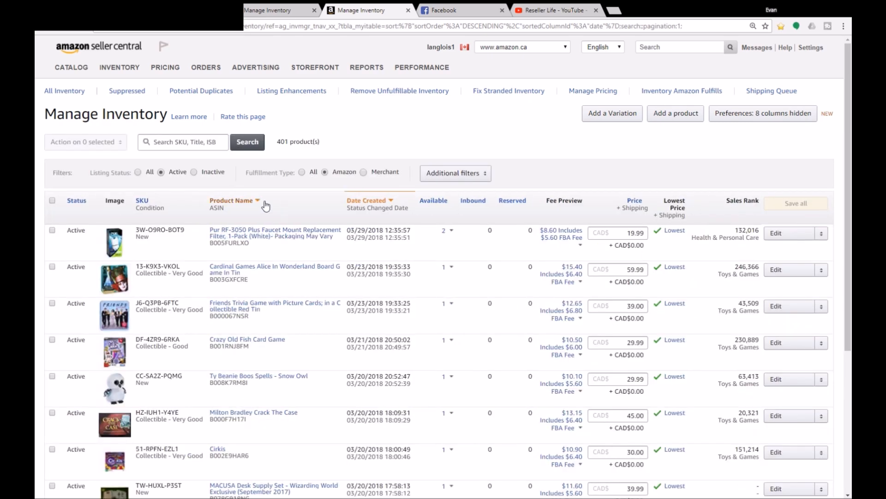
- Match the Zak Designs Ninja Turtles 2 Piece Kids Baking Set to the lowest price, CAD$ 14.74
{"action": "scroll", "coordinate": [448, 232], "scroll_direction": "down", "scroll_amount": 1}
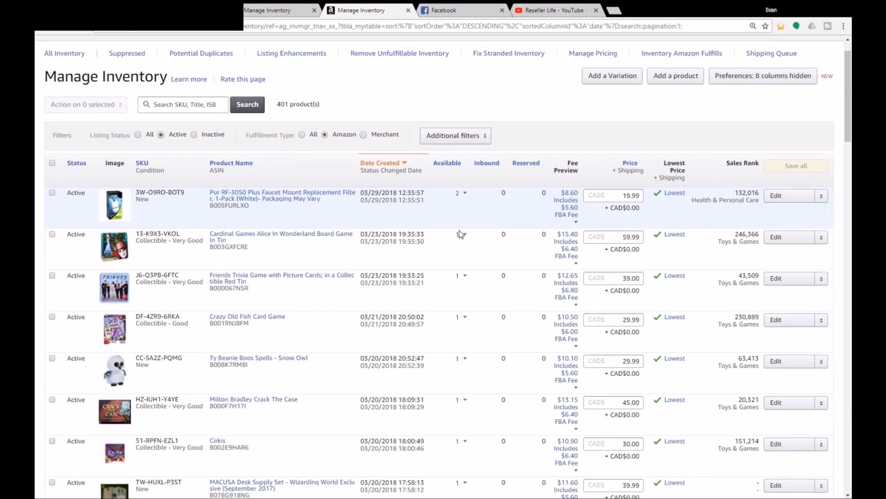
{"action": "scroll", "coordinate": [717, 201], "scroll_direction": "down", "scroll_amount": 1}
{"action": "scroll", "coordinate": [697, 208], "scroll_direction": "down", "scroll_amount": 8}
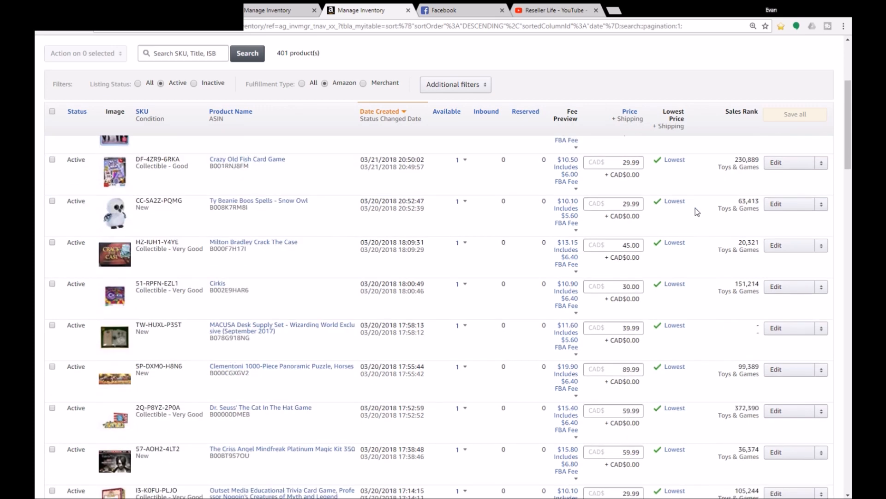
{"action": "scroll", "coordinate": [677, 217], "scroll_direction": "down", "scroll_amount": 14}
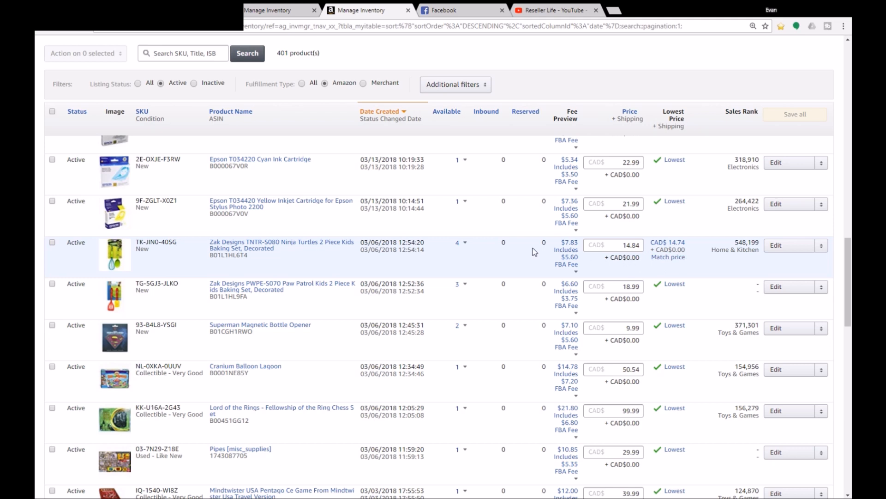
{"action": "left_click", "coordinate": [676, 261]}
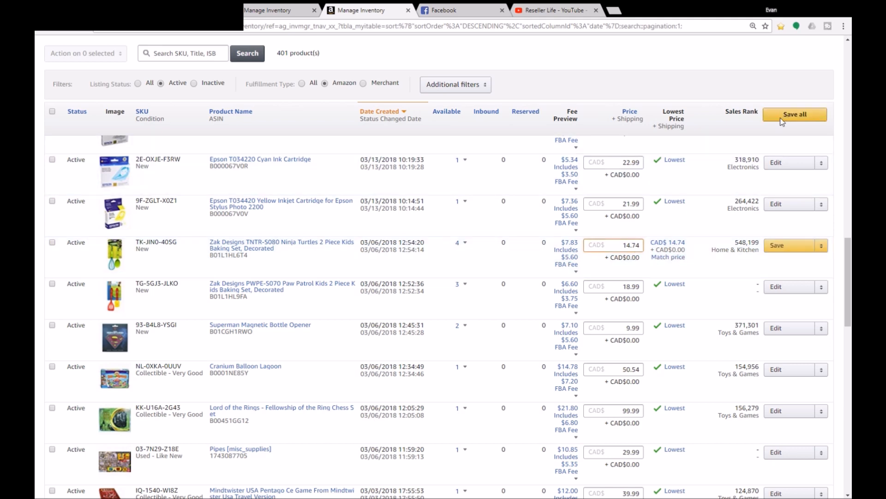
- Match the lowest price for the Statistics for the Behavioral and Social Sciences study guide and check the remaining listings on the page
{"action": "scroll", "coordinate": [780, 119], "scroll_direction": "up", "scroll_amount": 1}
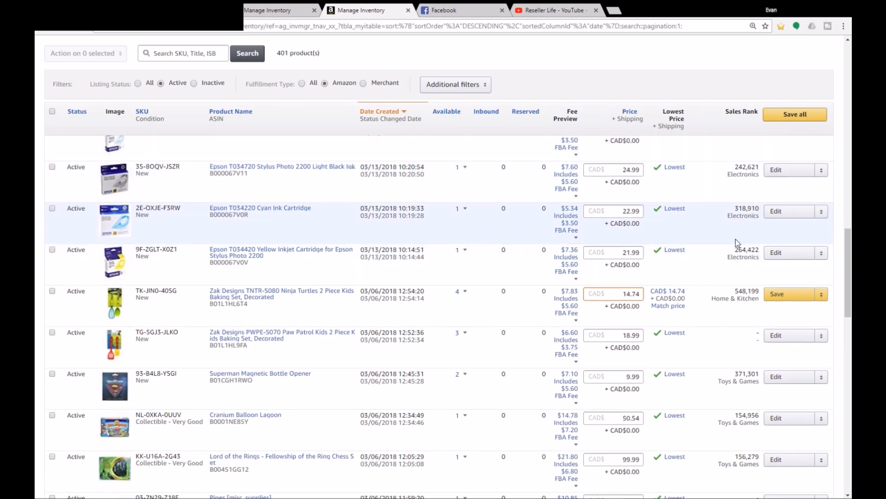
{"action": "scroll", "coordinate": [723, 252], "scroll_direction": "down", "scroll_amount": 10}
{"action": "scroll", "coordinate": [722, 251], "scroll_direction": "down", "scroll_amount": 3}
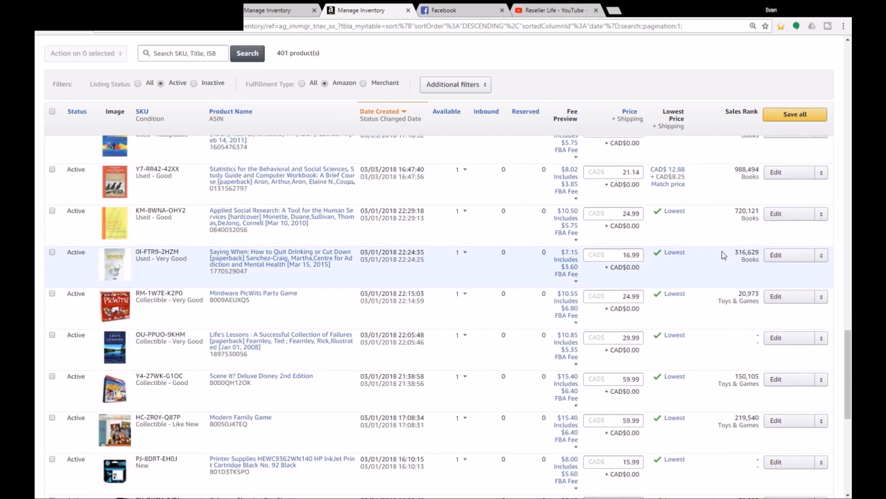
{"action": "left_click", "coordinate": [668, 184]}
{"action": "scroll", "coordinate": [669, 231], "scroll_direction": "down", "scroll_amount": 10}
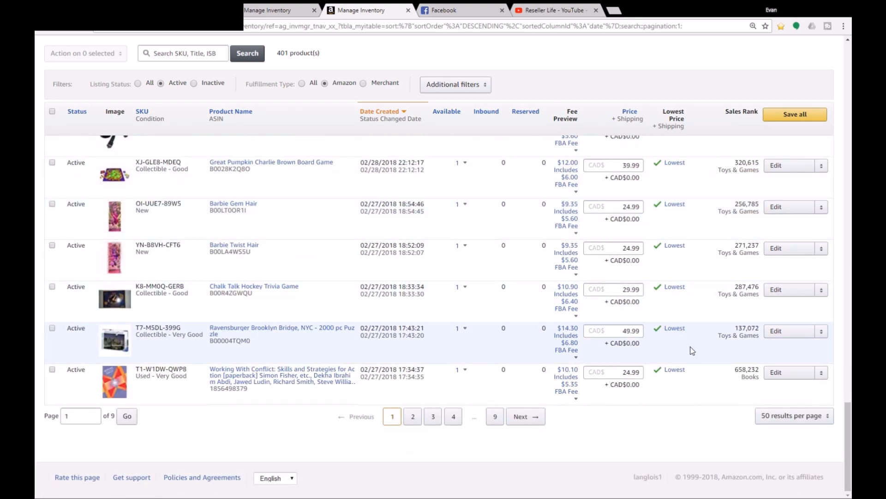
- Save all the pending price changes in the inventory list and return to its beginning
{"action": "scroll", "coordinate": [688, 328], "scroll_direction": "up", "scroll_amount": 10}
{"action": "scroll", "coordinate": [705, 328], "scroll_direction": "up", "scroll_amount": 12}
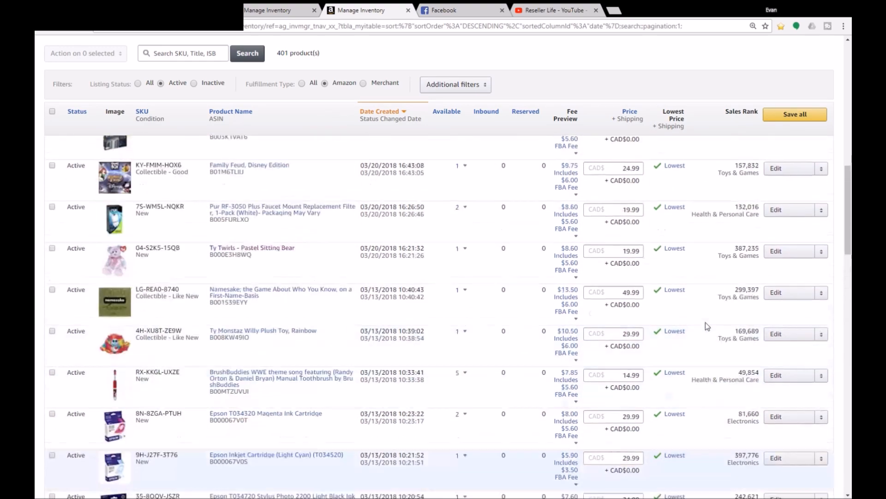
{"action": "left_click", "coordinate": [798, 116]}
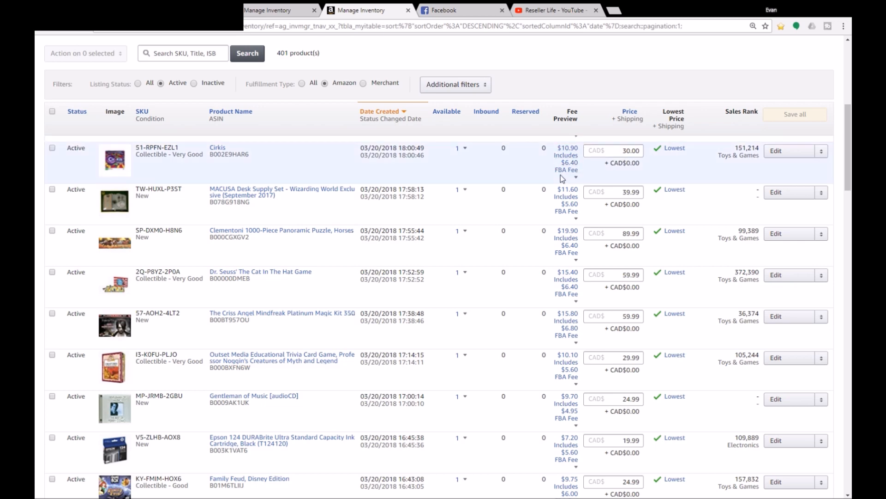
{"action": "scroll", "coordinate": [561, 174], "scroll_direction": "up", "scroll_amount": 2}
{"action": "scroll", "coordinate": [561, 177], "scroll_direction": "up", "scroll_amount": 5}
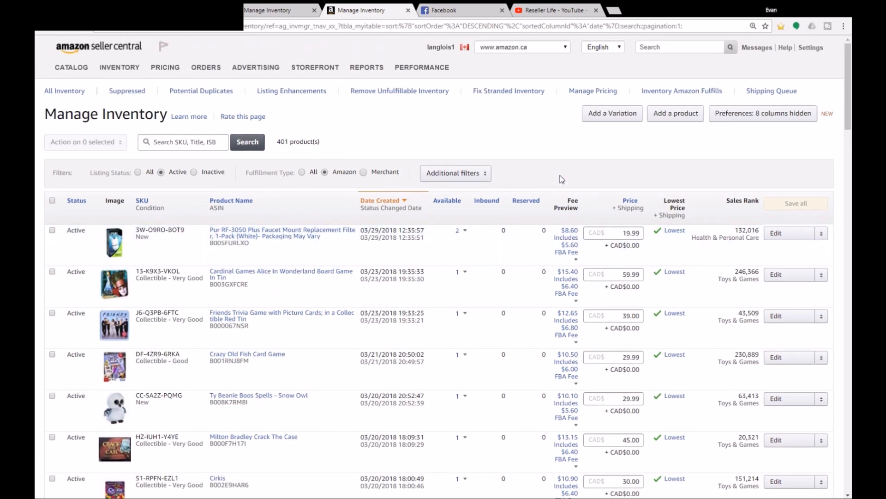